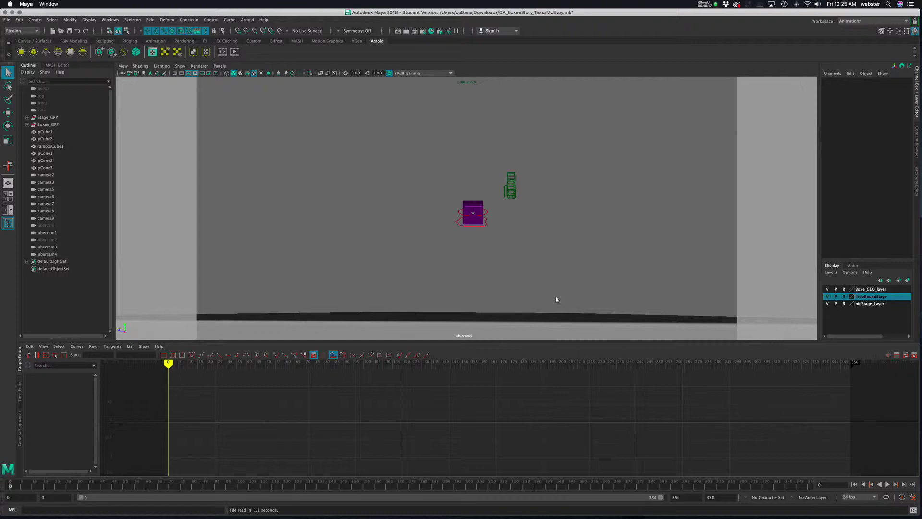
- Examine the keyframe curves of boxee_trans_CTRL, boxee_eyeBall and boxee_Brow at several frames of the animation, and clear the selection
drag(301, 487, 144, 481)
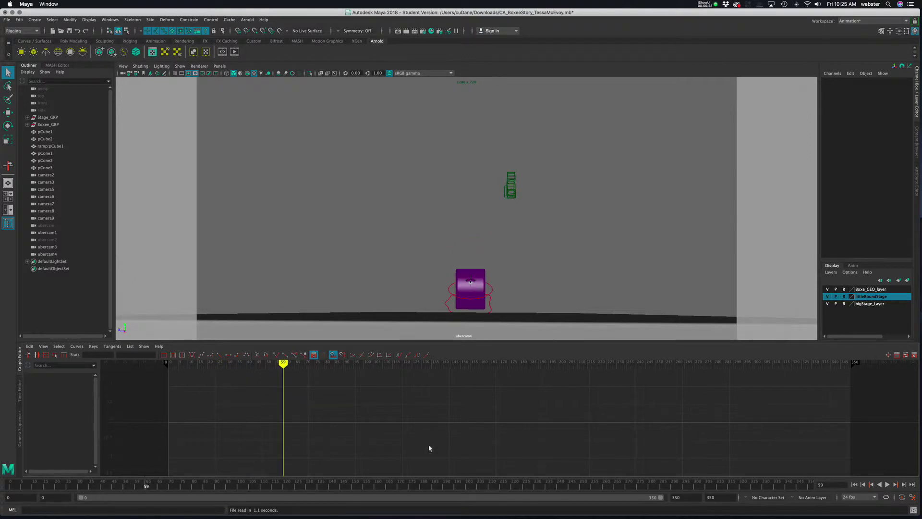
click(489, 304)
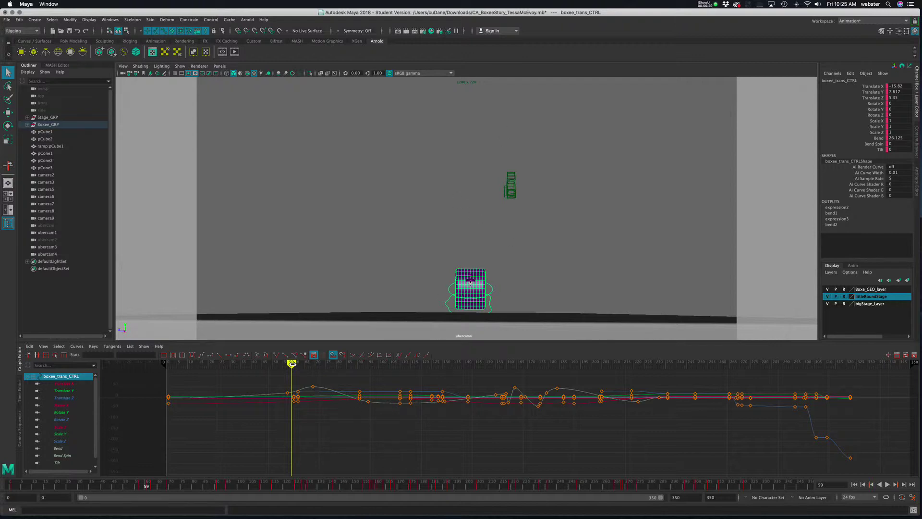
click(472, 281)
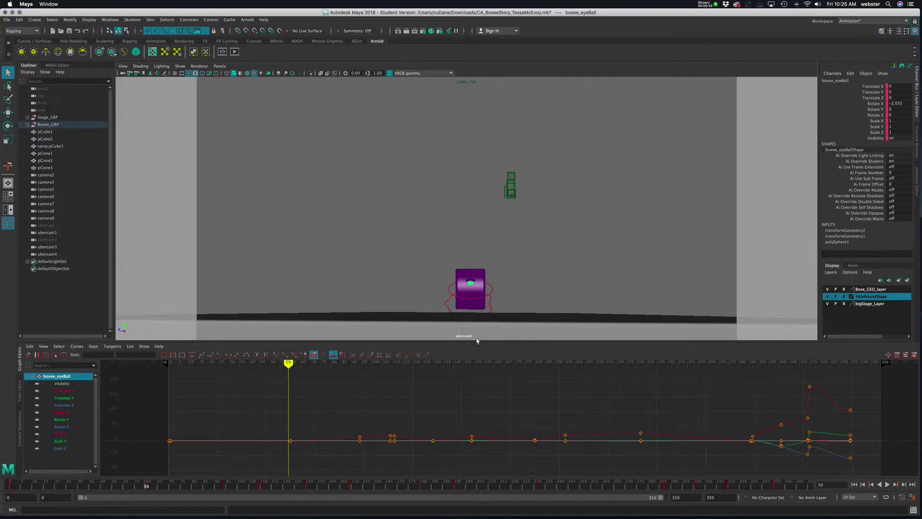
click(635, 486)
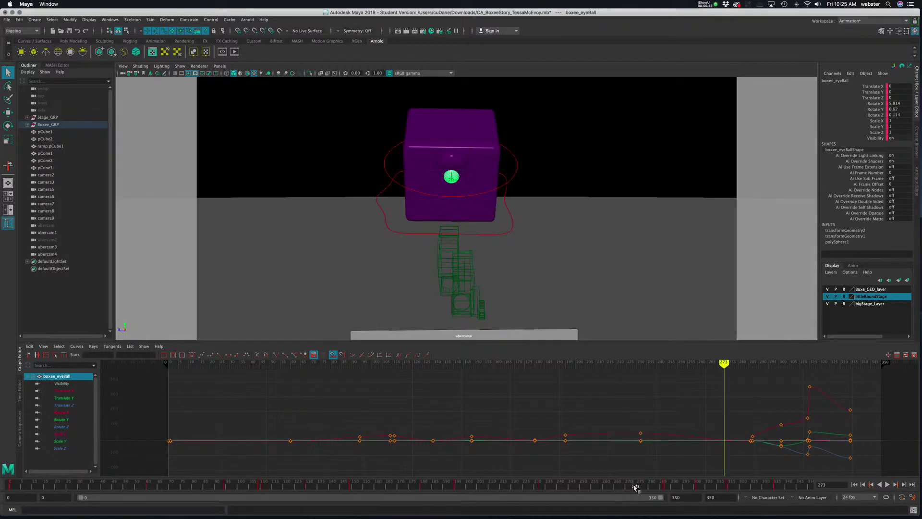
mouse_move(725, 365)
mouse_down()
mouse_move(391, 383)
mouse_move(473, 388)
mouse_up()
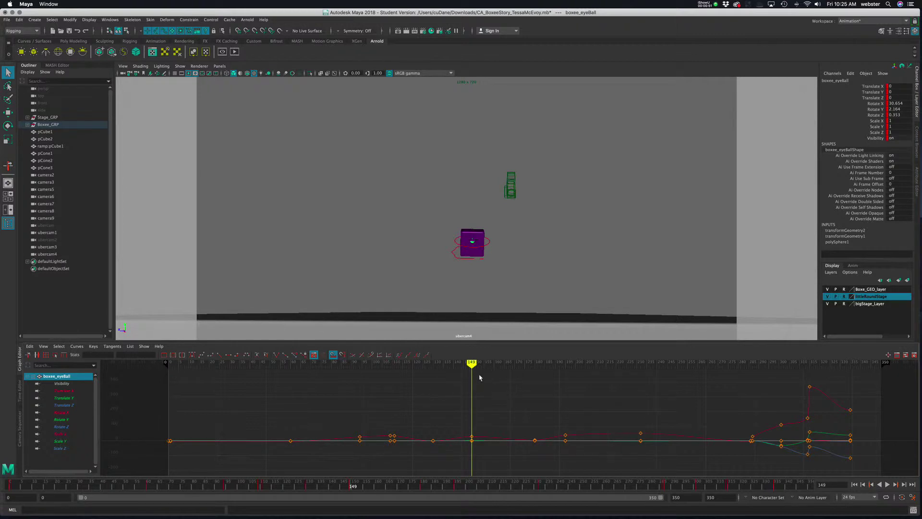
mouse_move(472, 364)
mouse_down()
mouse_move(512, 364)
mouse_move(456, 364)
mouse_up()
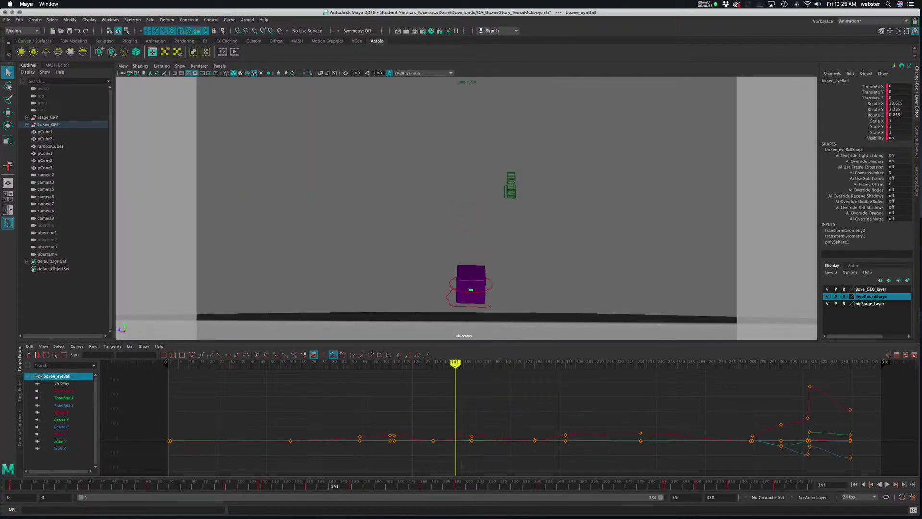
drag(455, 363, 690, 363)
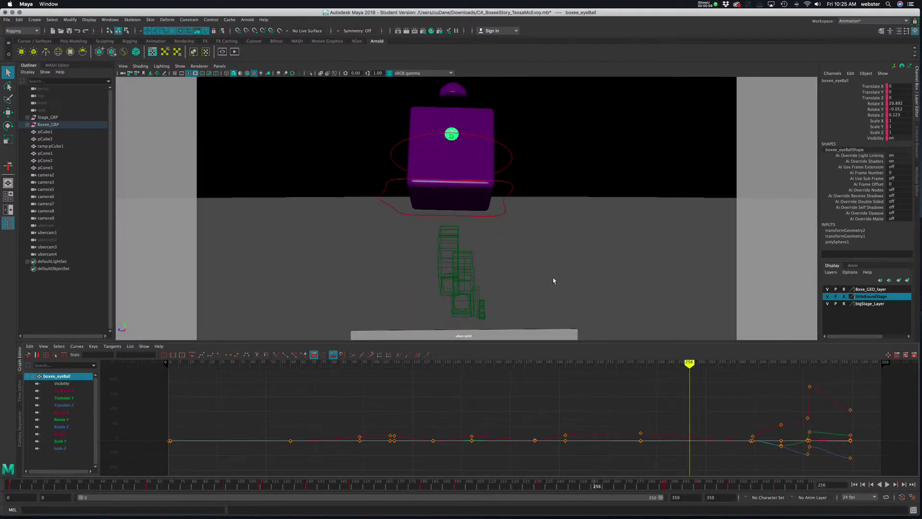
click(508, 186)
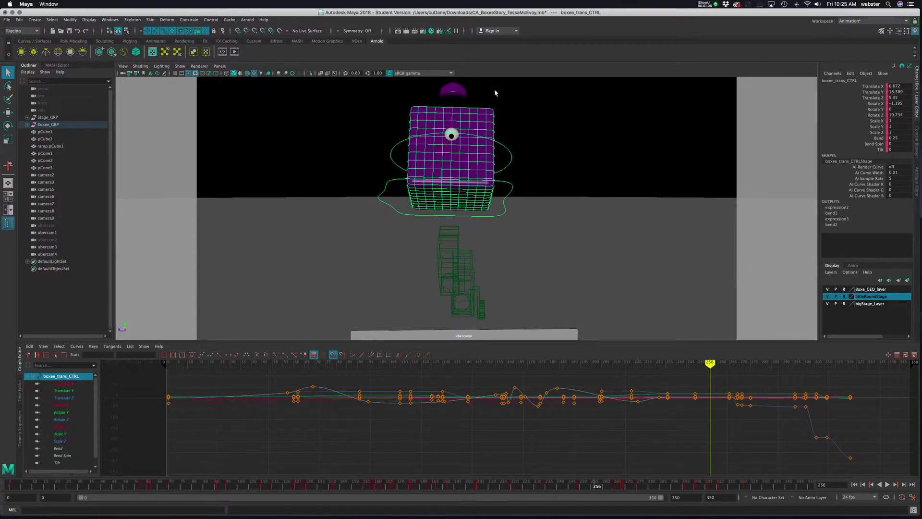
click(462, 94)
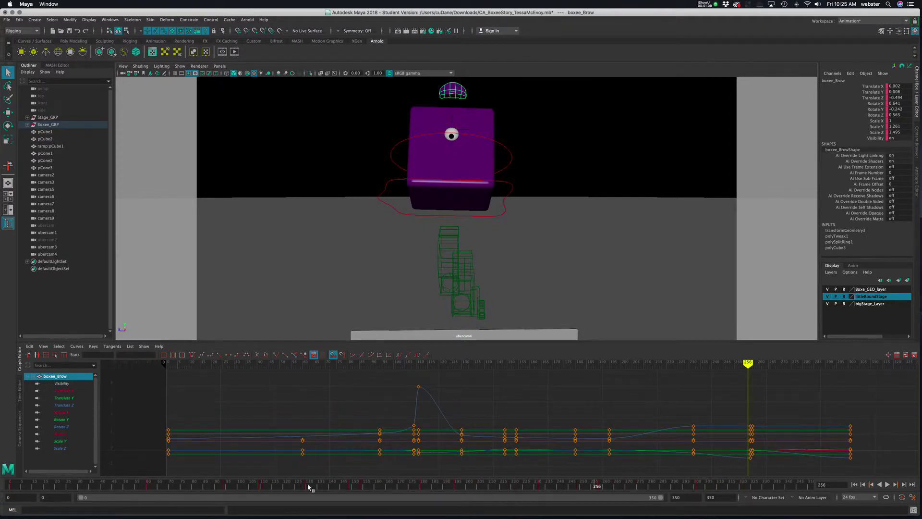
click(452, 133)
mouse_move(688, 363)
mouse_down()
mouse_move(803, 368)
mouse_move(379, 358)
mouse_up()
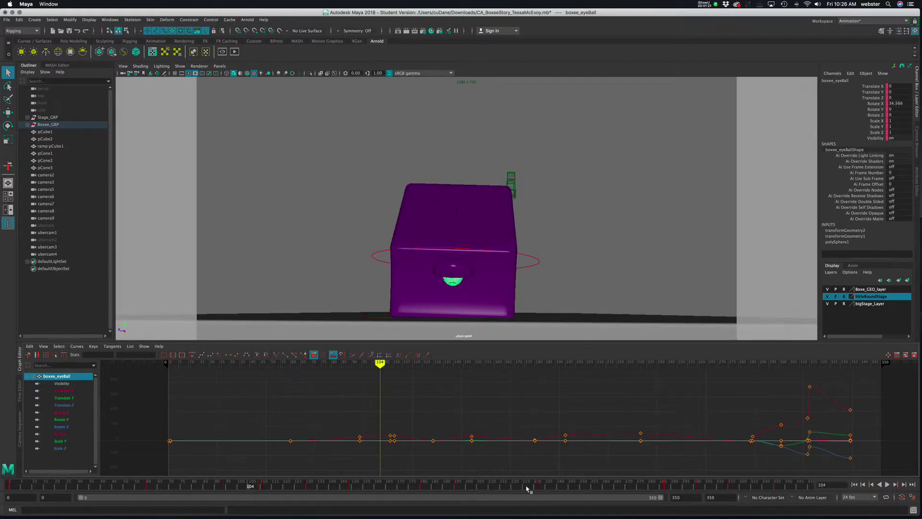
click(342, 221)
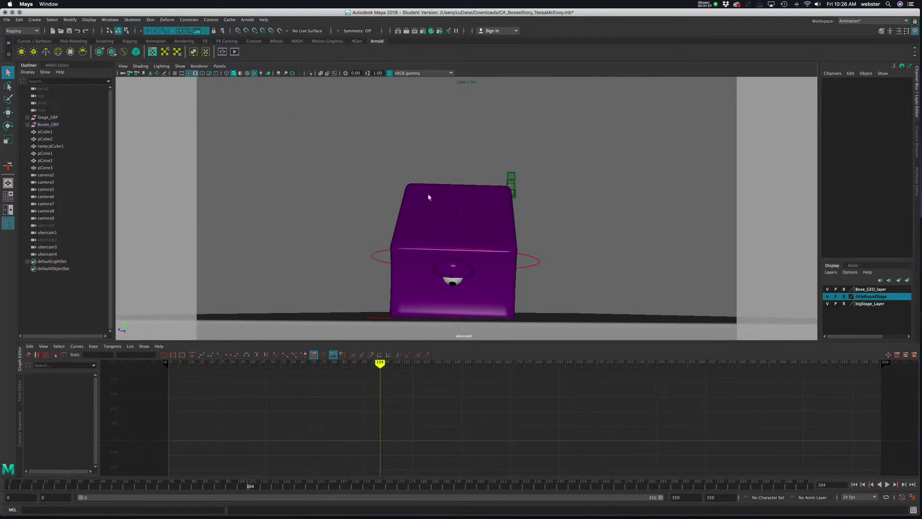
click(745, 498)
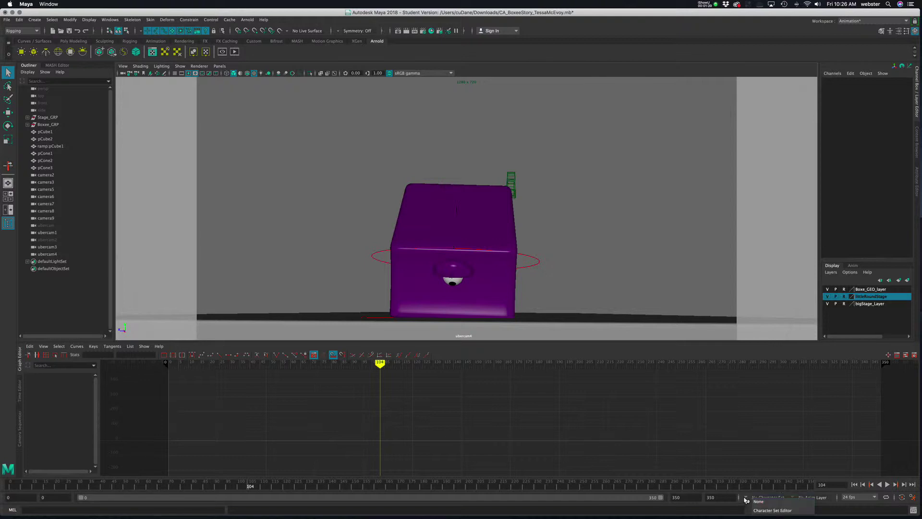
click(776, 511)
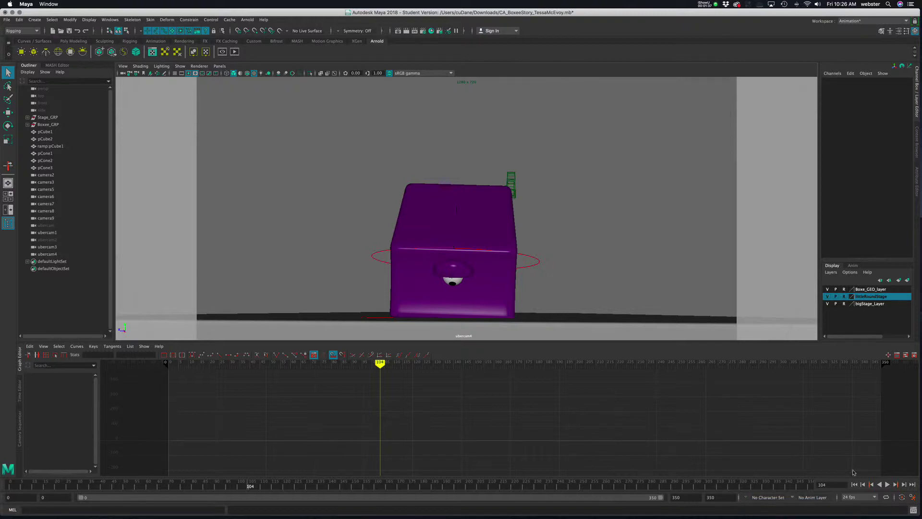
click(21, 31)
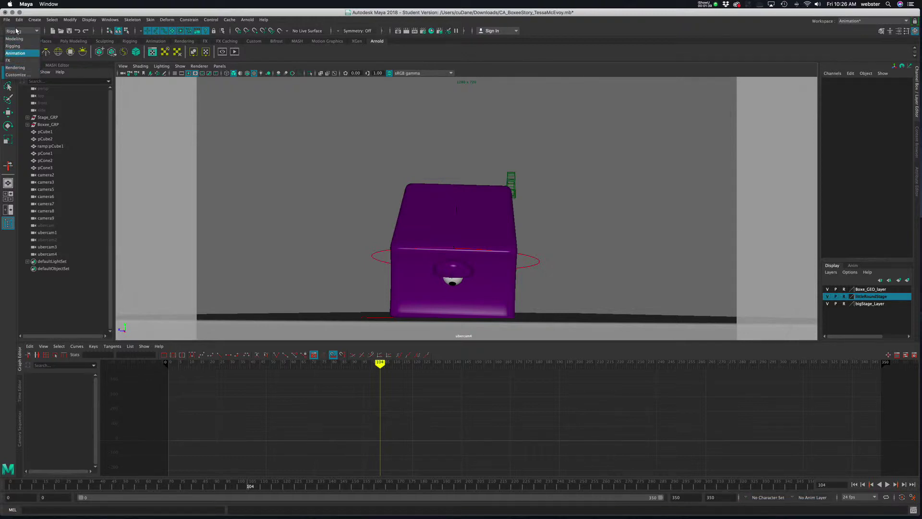
key(Escape)
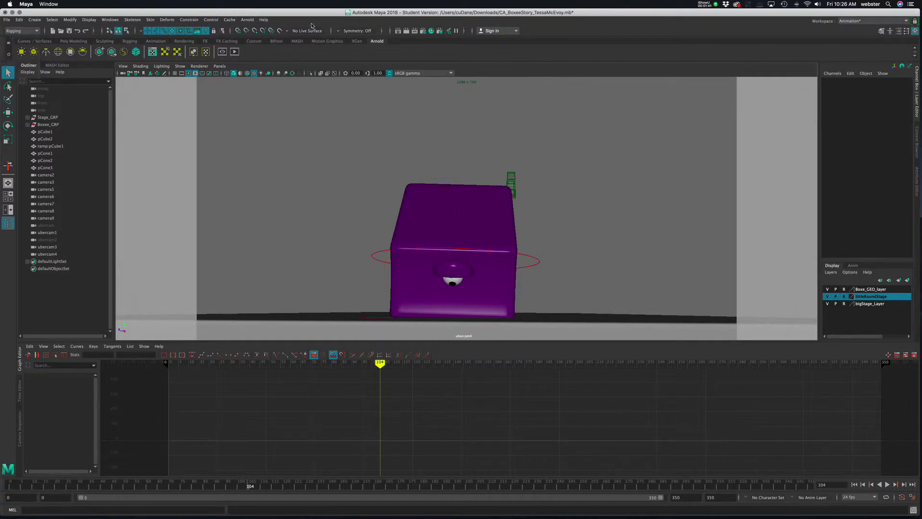
- Create an empty character set named boxee_Set, select it in the scene list and close the creation options
click(211, 19)
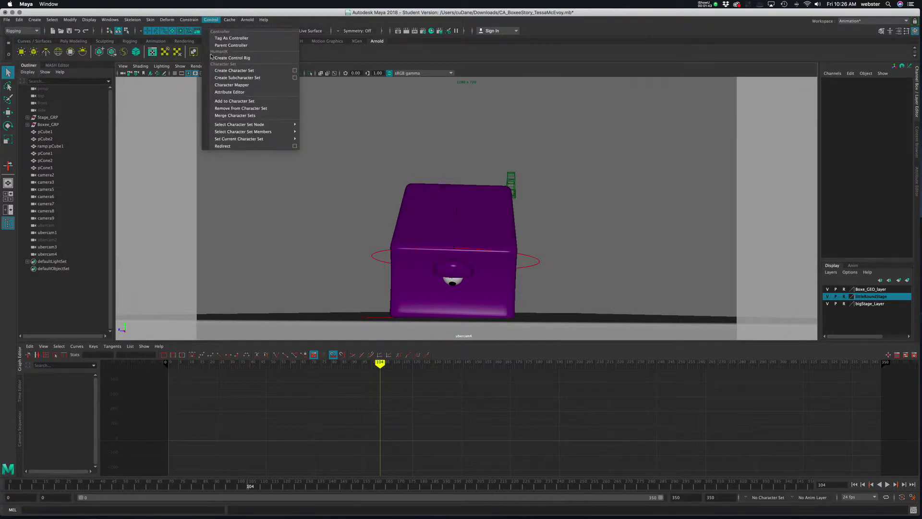
click(295, 71)
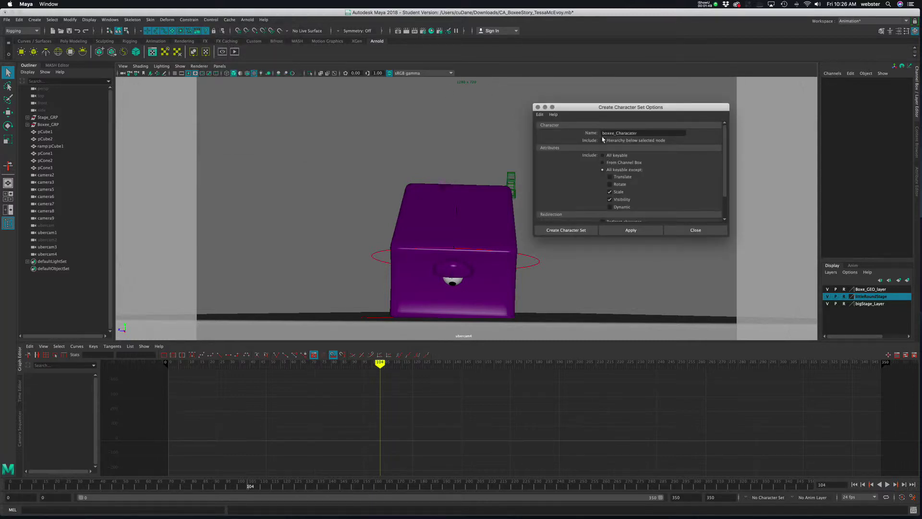
drag(674, 108, 697, 166)
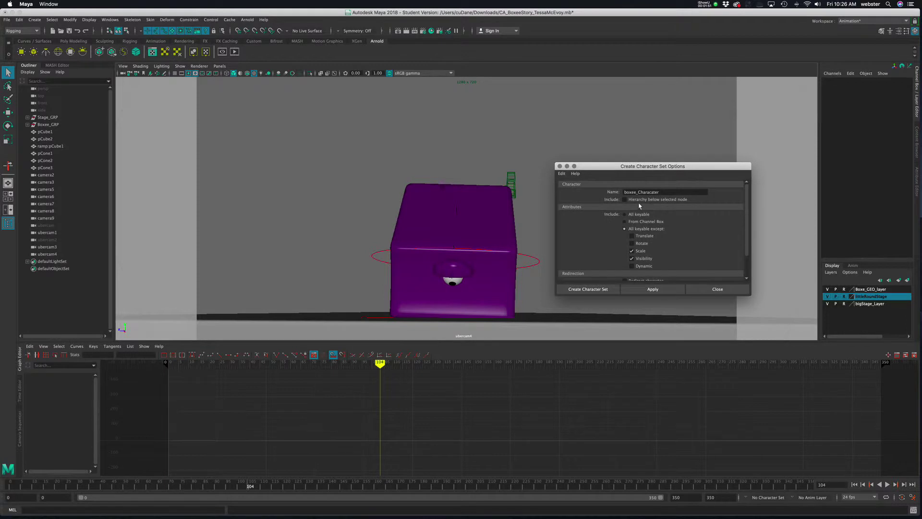
drag(664, 193, 638, 193)
text(Set)
drag(587, 163, 587, 140)
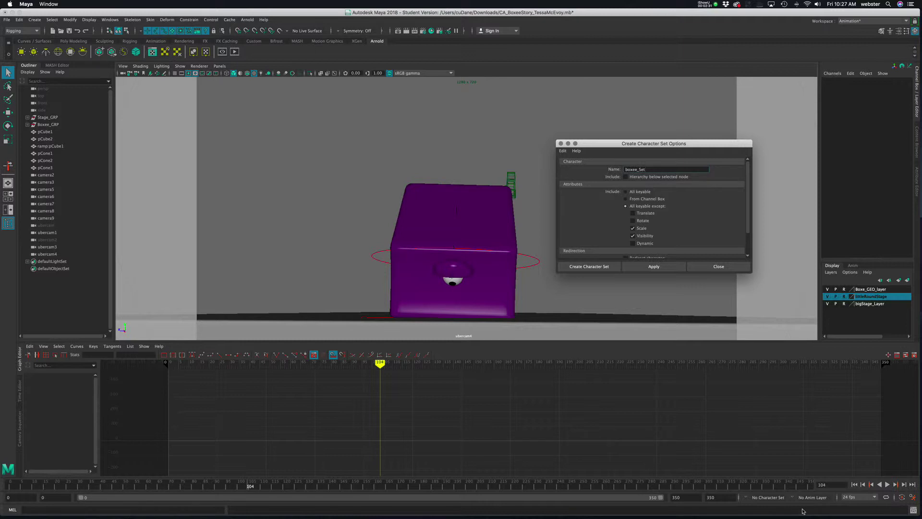
drag(679, 143, 677, 112)
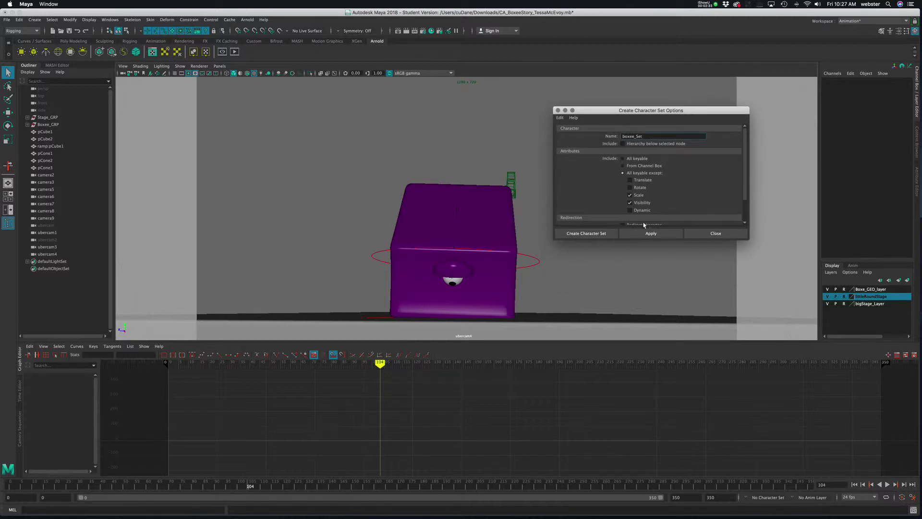
click(653, 234)
click(46, 277)
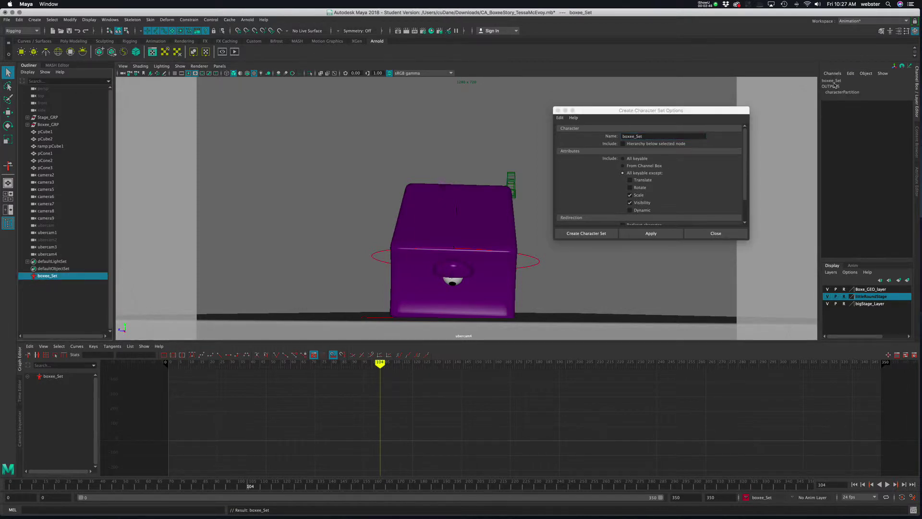
click(713, 233)
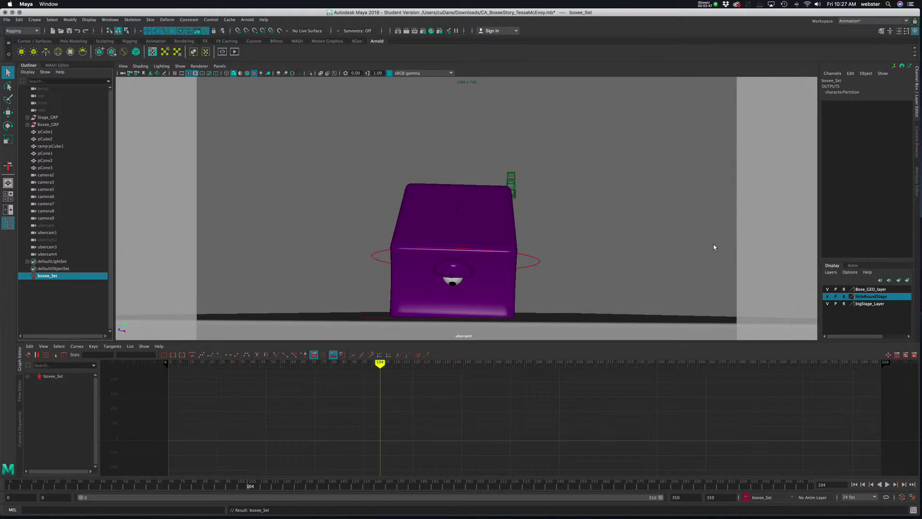
- Add all channels of boxee_trans_CTRL, from Translate X to Tilt, to the boxee_Set character set
click(379, 318)
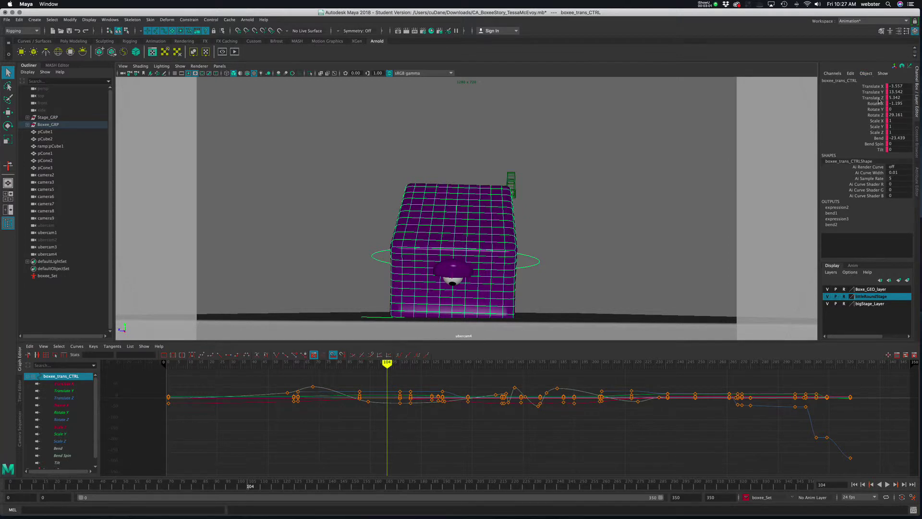
drag(878, 86, 879, 150)
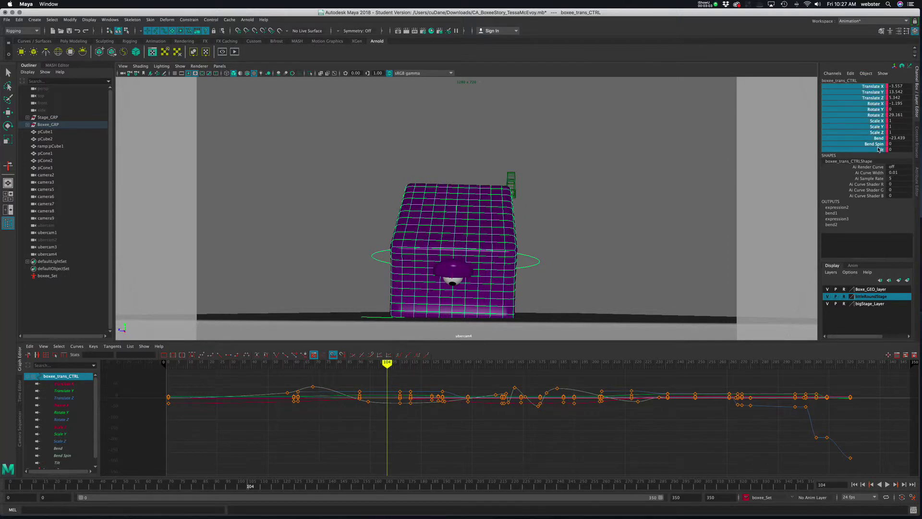
click(209, 20)
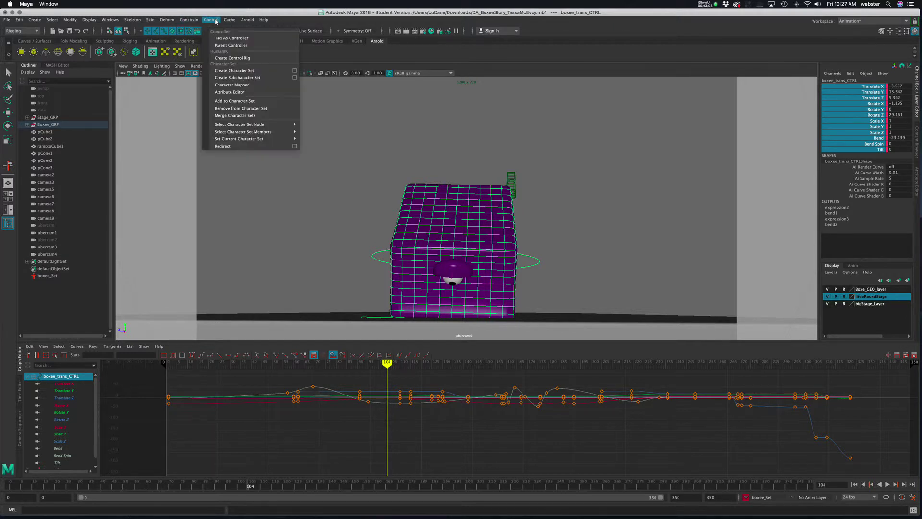
click(243, 102)
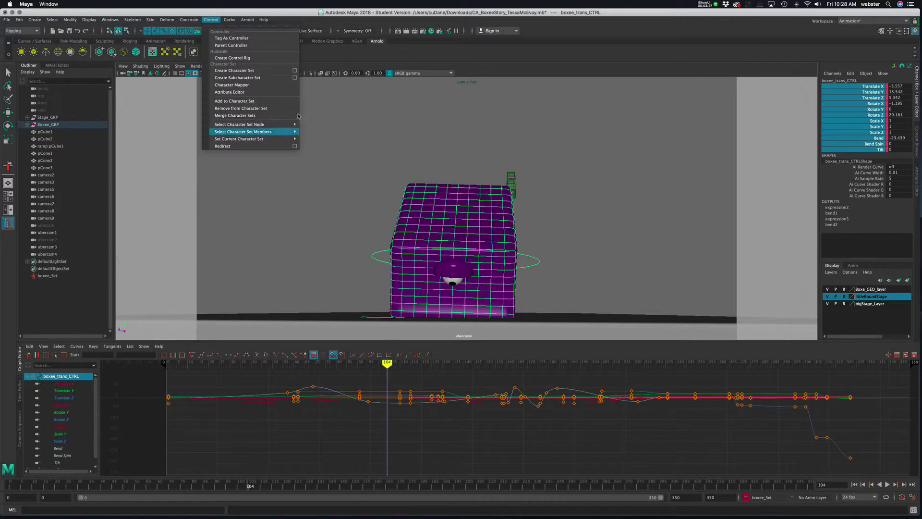
click(255, 101)
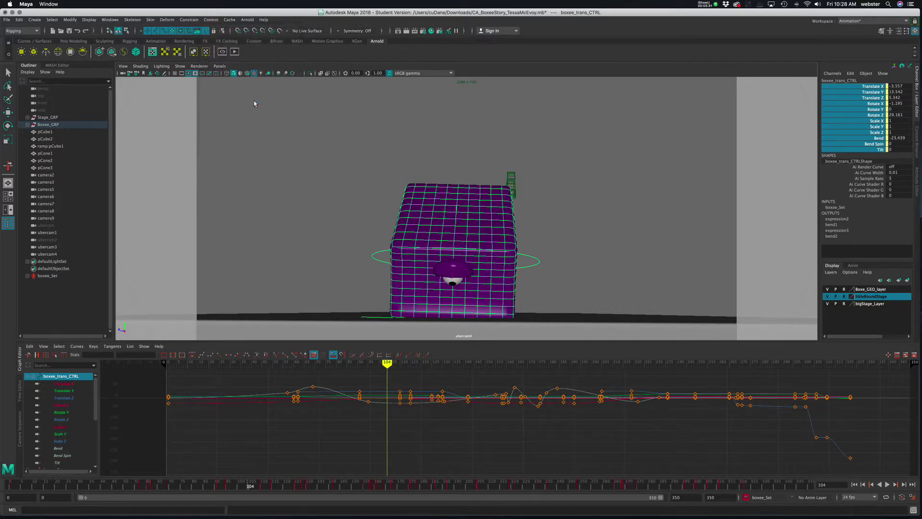
- Expand boxee_Set to review its member channels in the scene list, and select the set among the animation curves
click(28, 276)
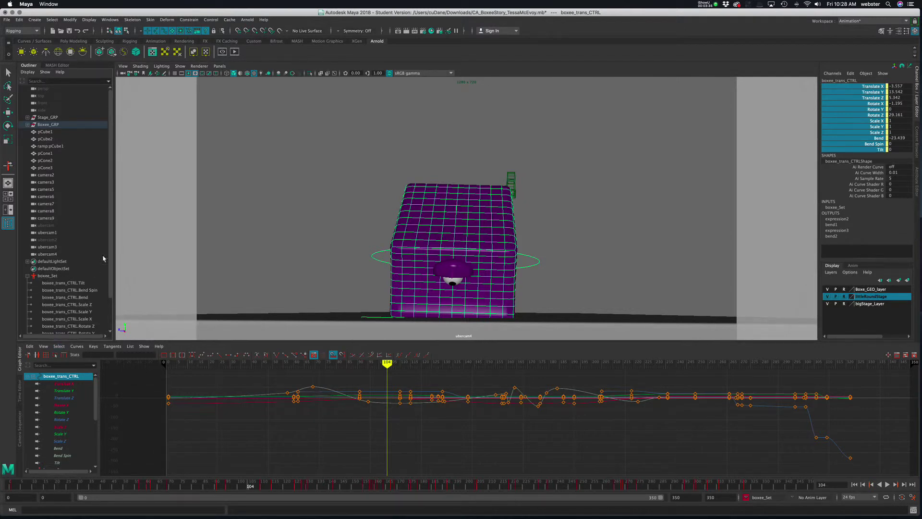
scroll(109, 252, down, 3)
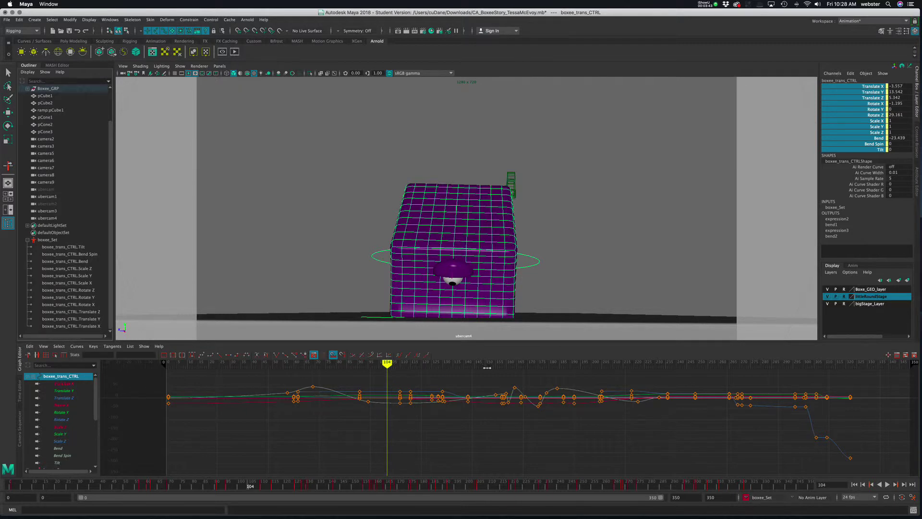
scroll(59, 399, down, 5)
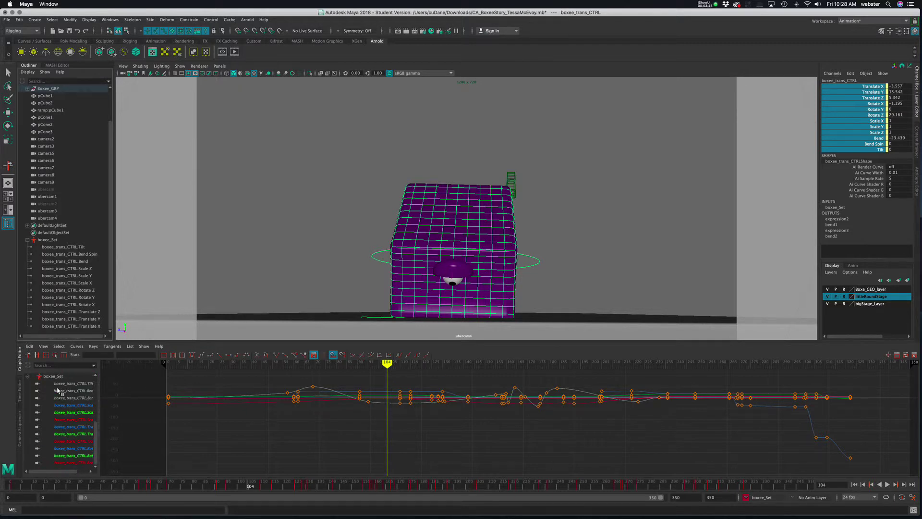
click(55, 377)
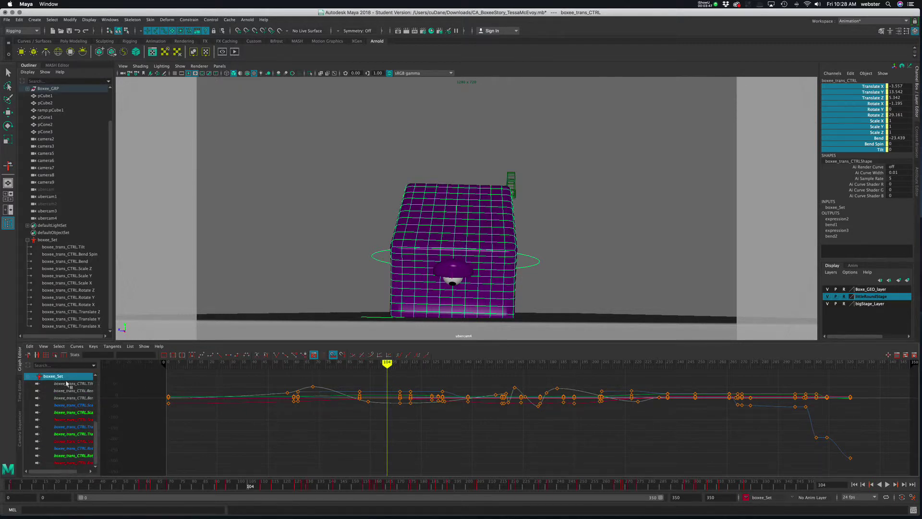
- Add the Rotate X, Y and Z channels of boxee_rot_CTRL to the boxee_Set character set
click(535, 260)
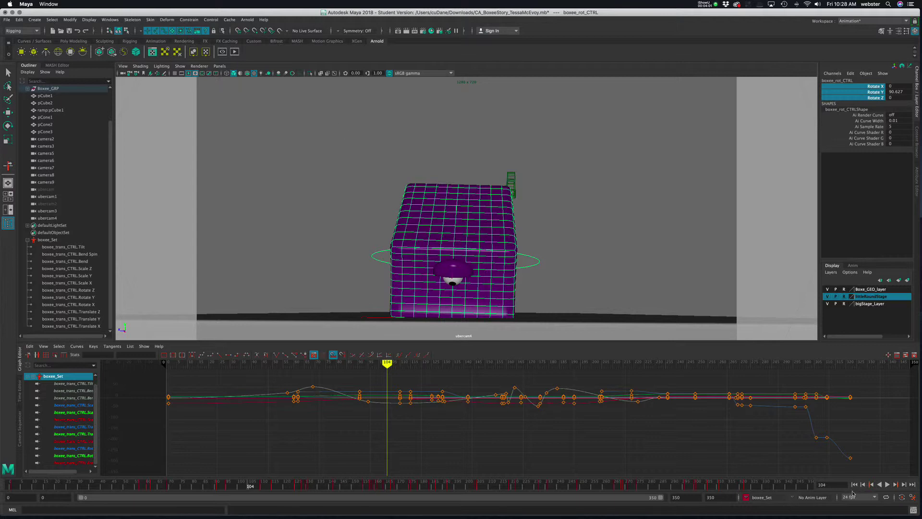
click(212, 21)
click(228, 101)
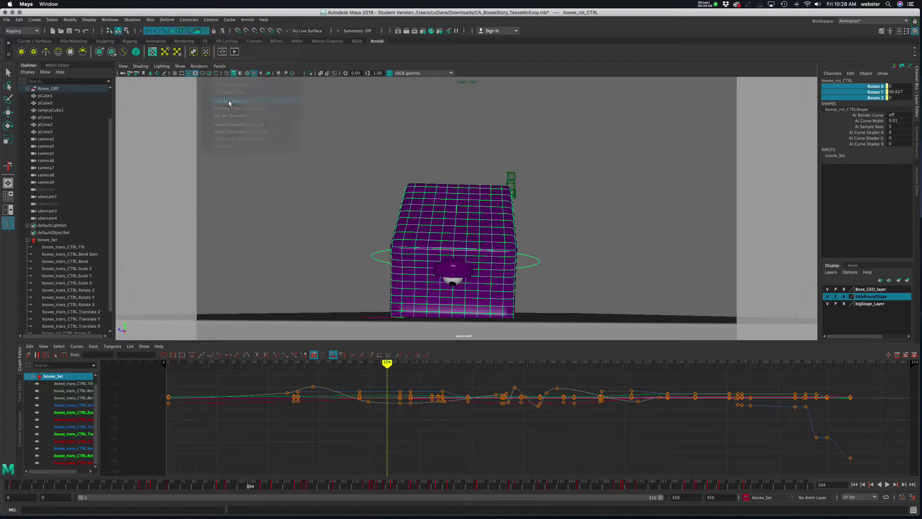
- Add all channels of the boxee_eyeBall, from Translate X to Visibility, to the boxee_Set character set
click(455, 281)
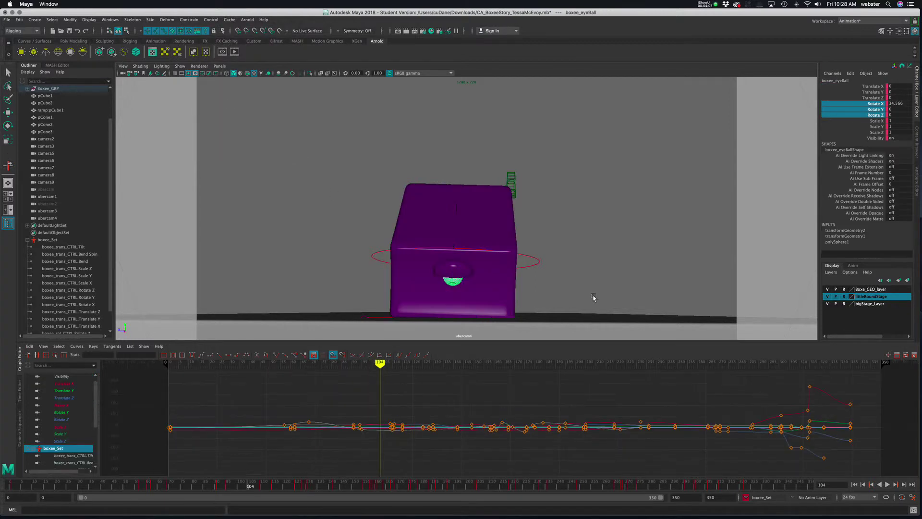
drag(879, 89, 880, 139)
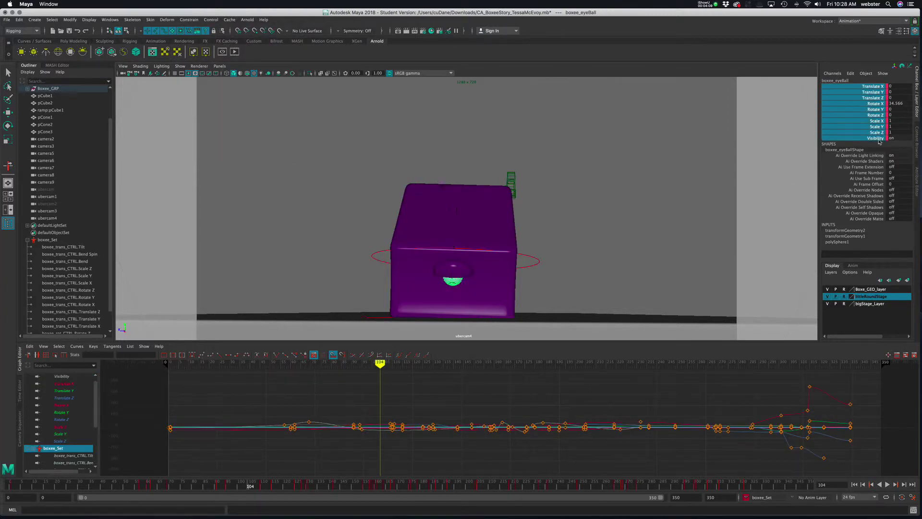
click(192, 20)
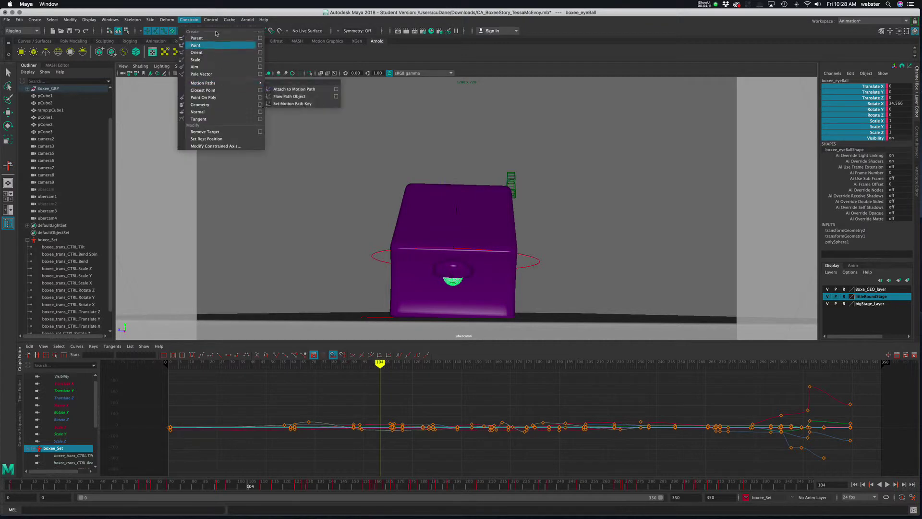
mouse_move(211, 20)
click(246, 102)
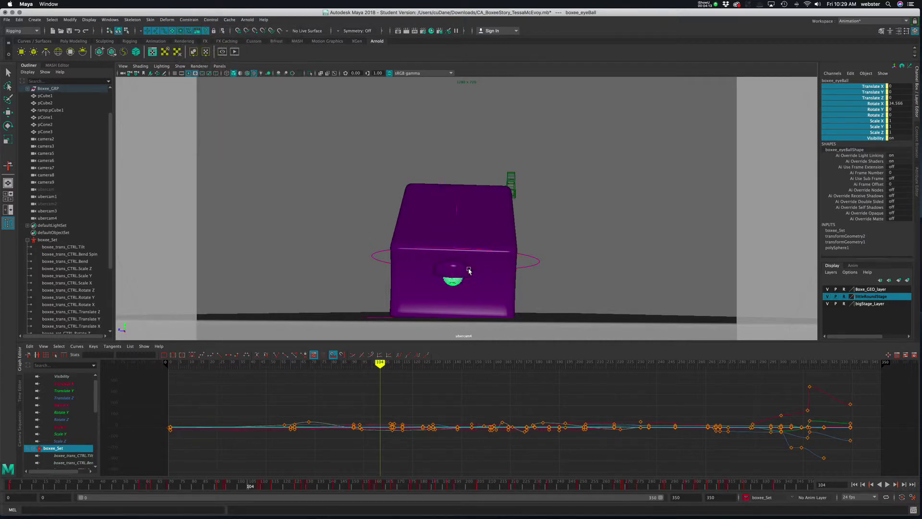
- Add all channels of the boxee_Brow, from Translate X to Visibility, to the boxee_Set character set
click(467, 270)
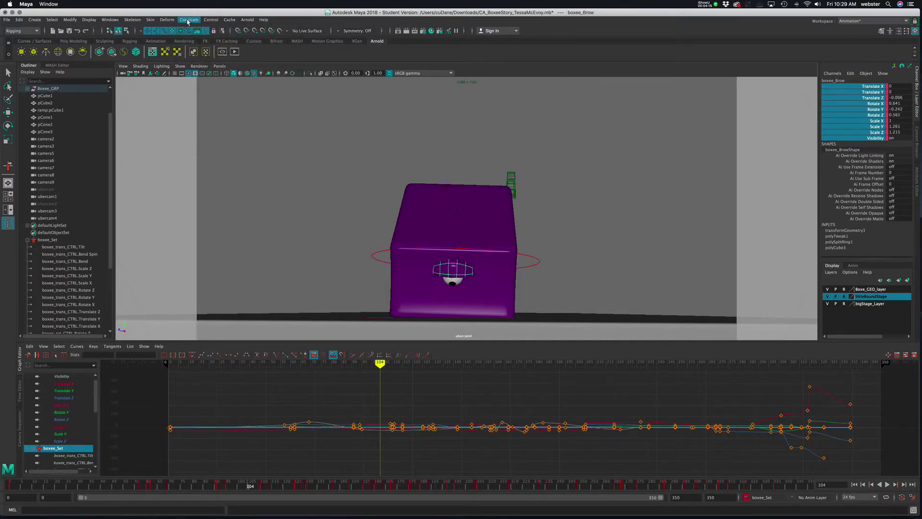
click(211, 20)
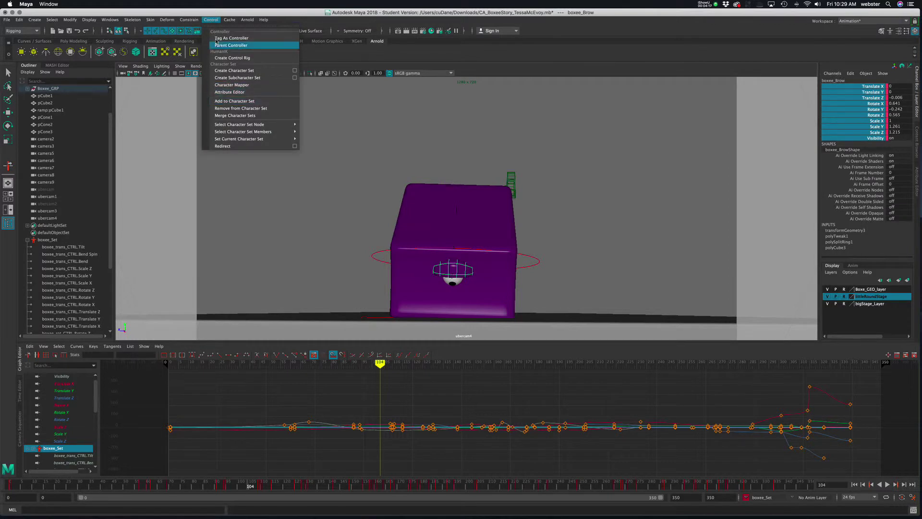
click(234, 102)
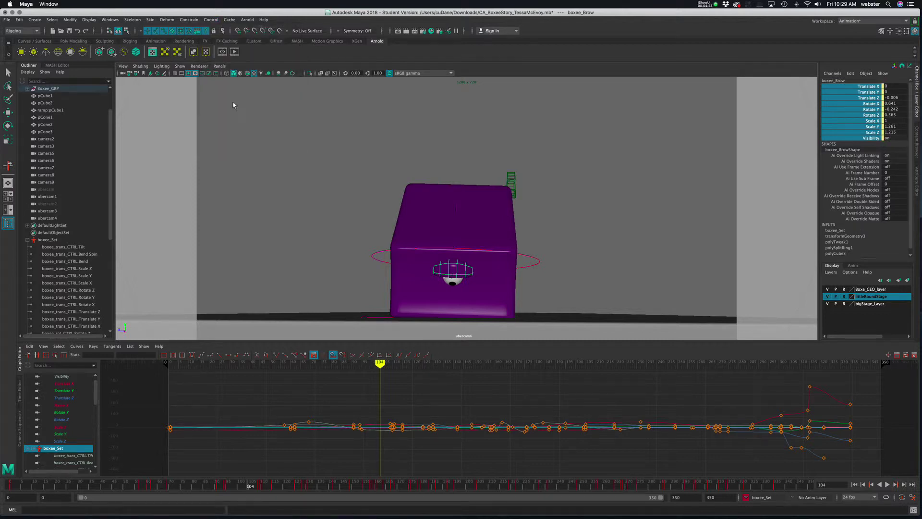
- Review the member channels of boxee_Set in the scene list and select the character set
scroll(110, 238, down, 3)
scroll(110, 239, down, 6)
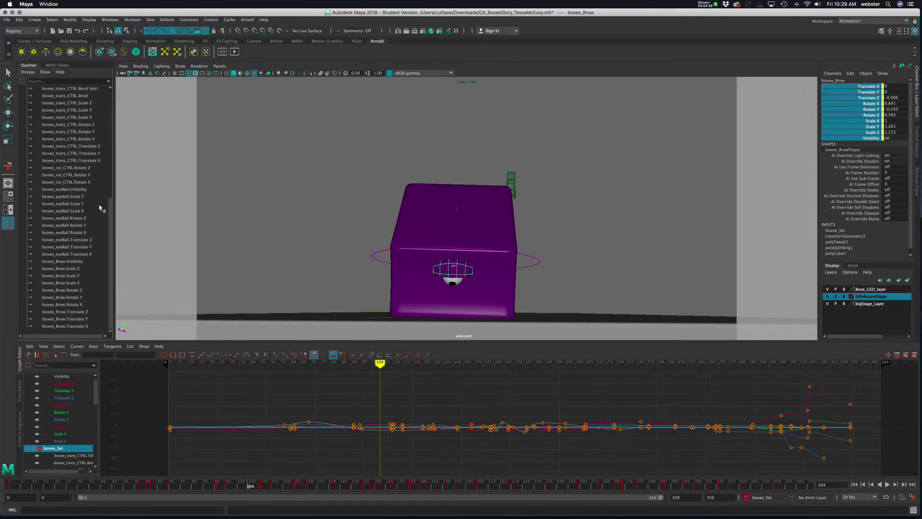
scroll(112, 233, up, 5)
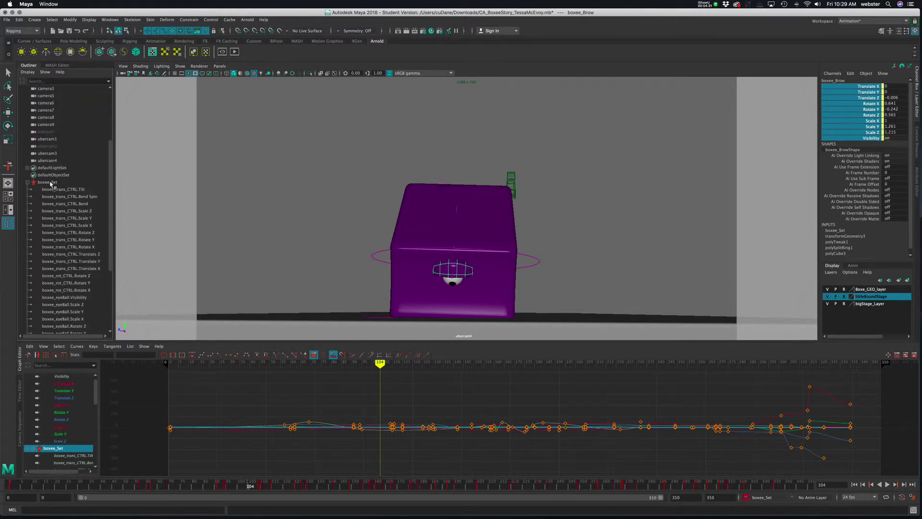
click(41, 183)
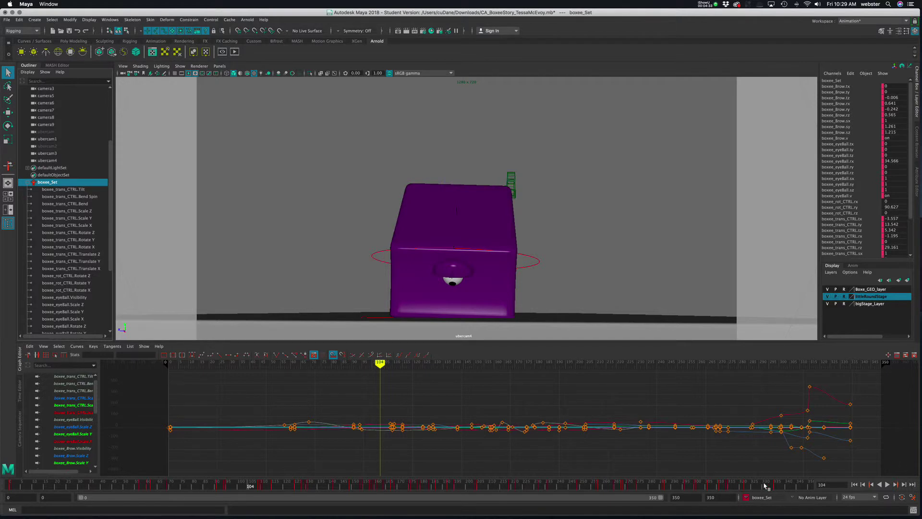
- Play the animation and scrub through the timeline with boxee_Set selected to preview its keys
key(alt+v)
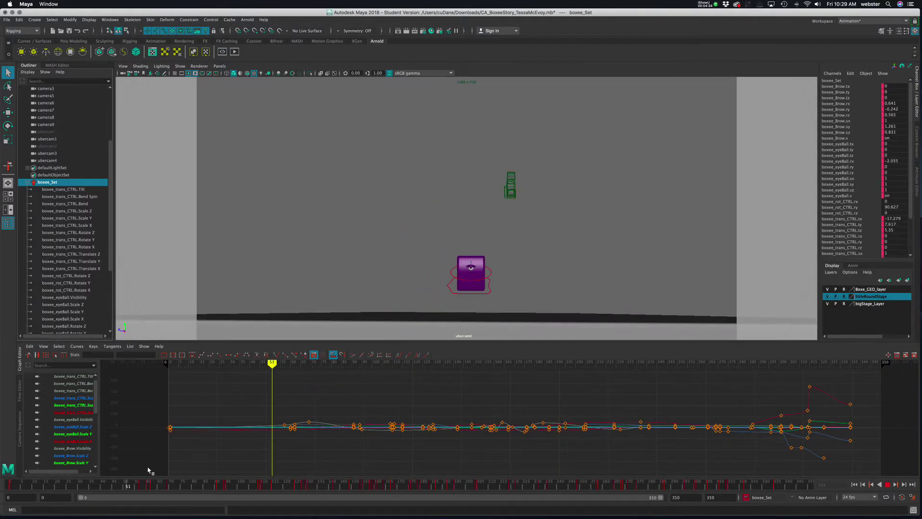
drag(150, 483, 234, 482)
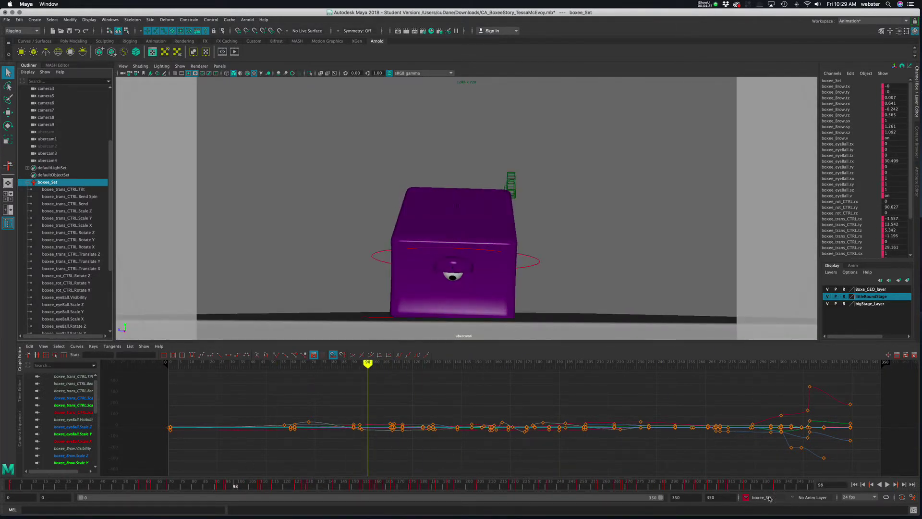
drag(464, 488, 403, 486)
- Try retiming boxee_Set by selecting ranges of its keys on the timeline and shortening one from frame 54 to frame 110
shift+drag(334, 486, 387, 490)
click(393, 486)
shift+drag(329, 486, 429, 490)
click(430, 486)
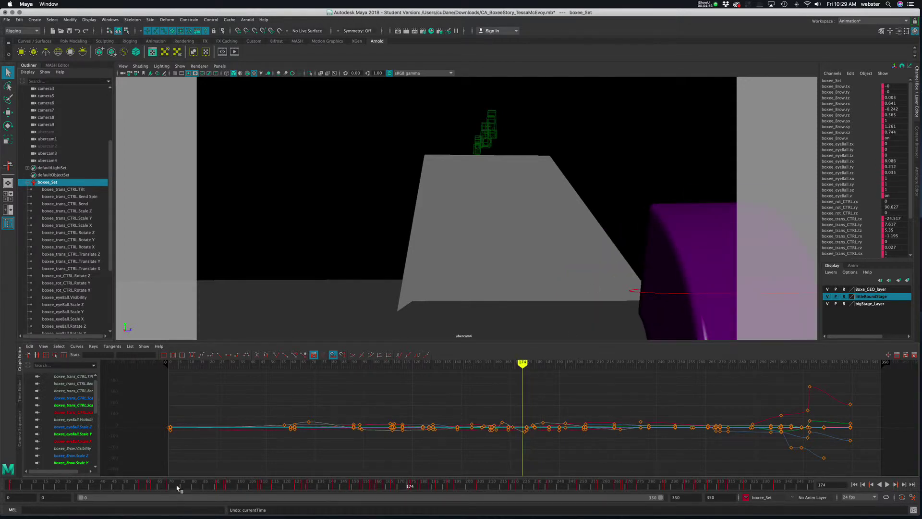
shift+drag(135, 488, 261, 489)
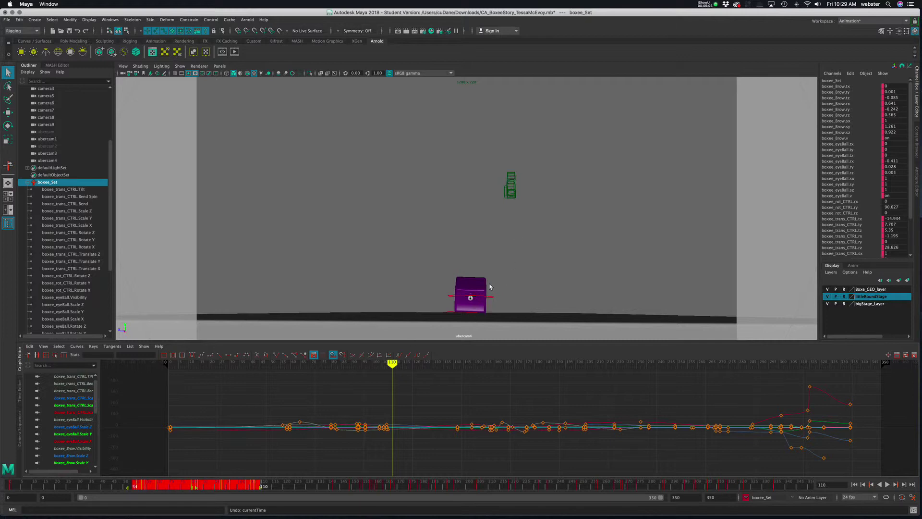
- Play back and scrub the animation between frames 142, 192 and 227 to examine Boxee's motion and timing
mouse_move(405, 361)
mouse_down()
mouse_move(220, 365)
mouse_move(410, 370)
mouse_move(382, 392)
mouse_move(474, 371)
mouse_up()
key(alt+v)
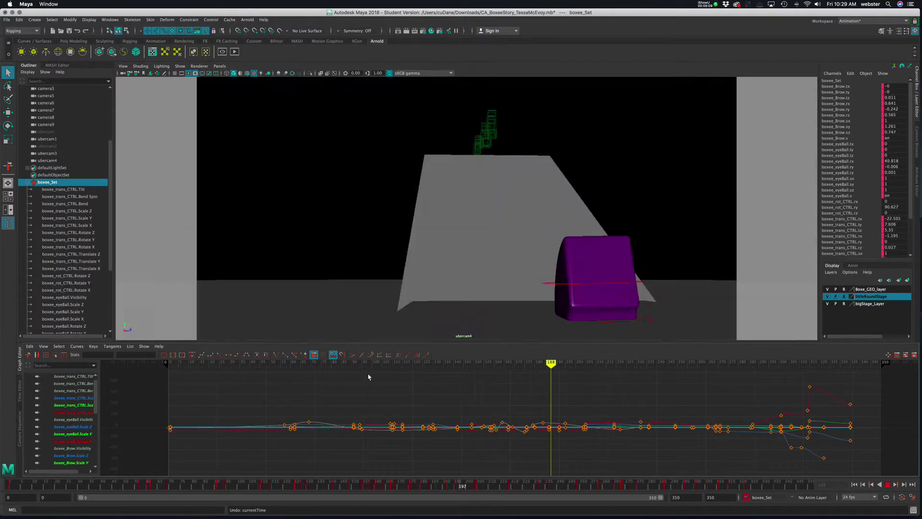
key(alt+shift+v)
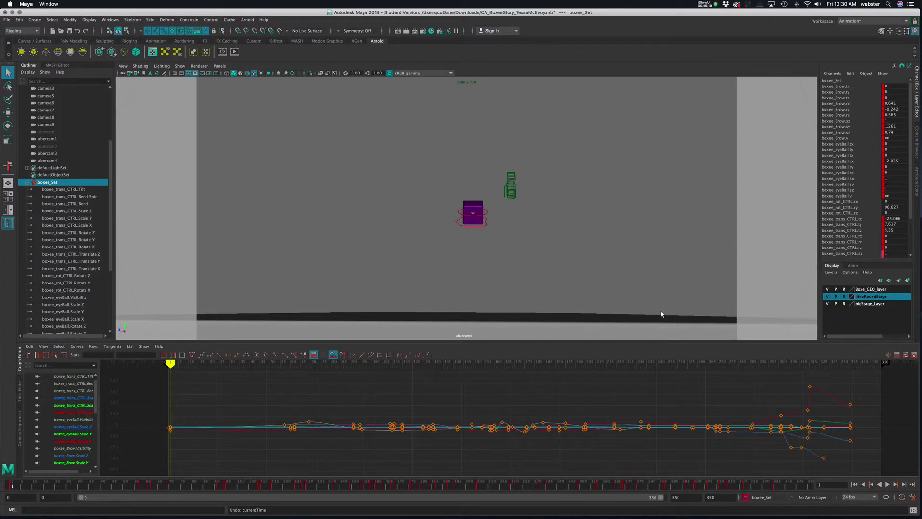
mouse_move(108, 490)
mouse_down()
mouse_move(502, 499)
mouse_move(452, 502)
mouse_up()
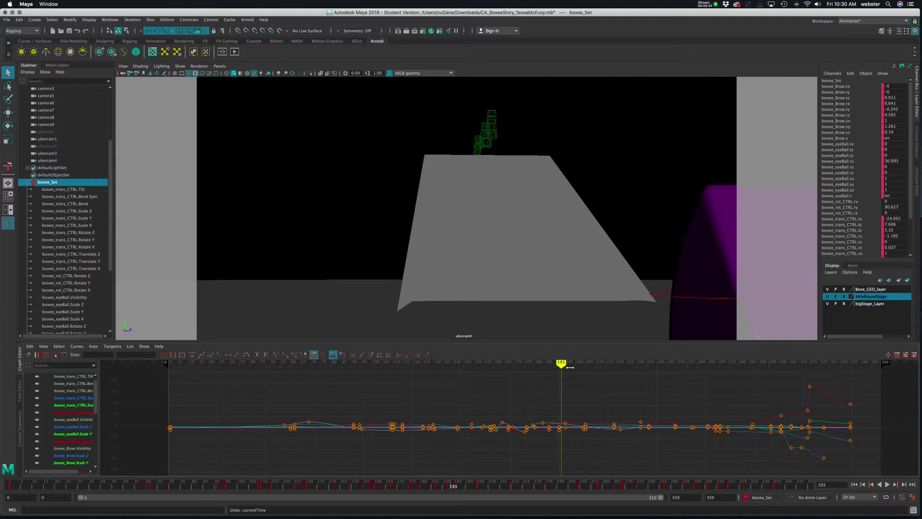
mouse_move(562, 363)
mouse_down()
mouse_move(456, 365)
mouse_move(655, 371)
mouse_move(424, 375)
mouse_move(425, 364)
mouse_move(467, 366)
mouse_move(458, 367)
mouse_move(471, 333)
mouse_up()
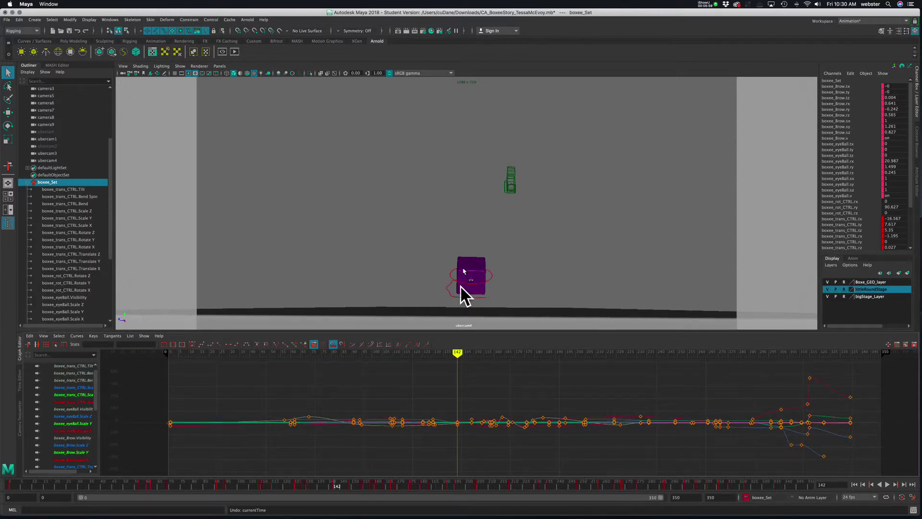
drag(457, 356, 563, 362)
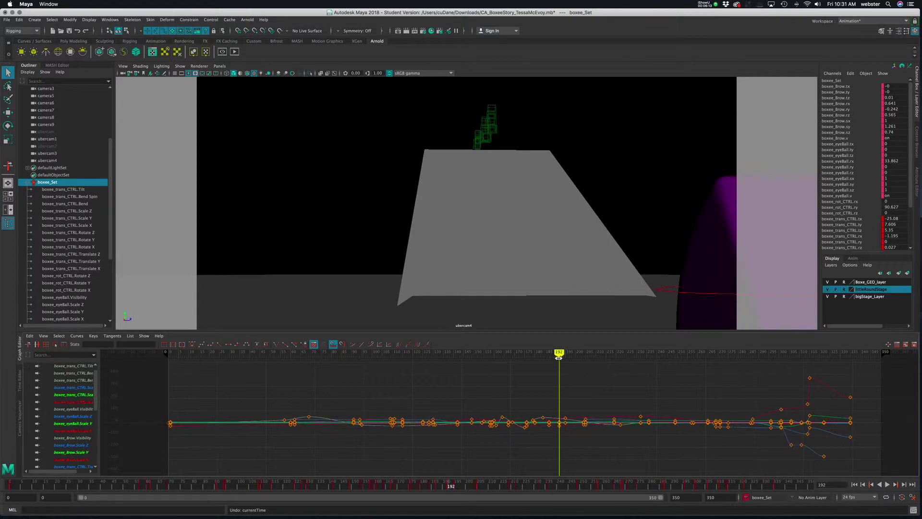
mouse_move(561, 361)
mouse_down()
mouse_move(831, 372)
mouse_move(622, 390)
mouse_up()
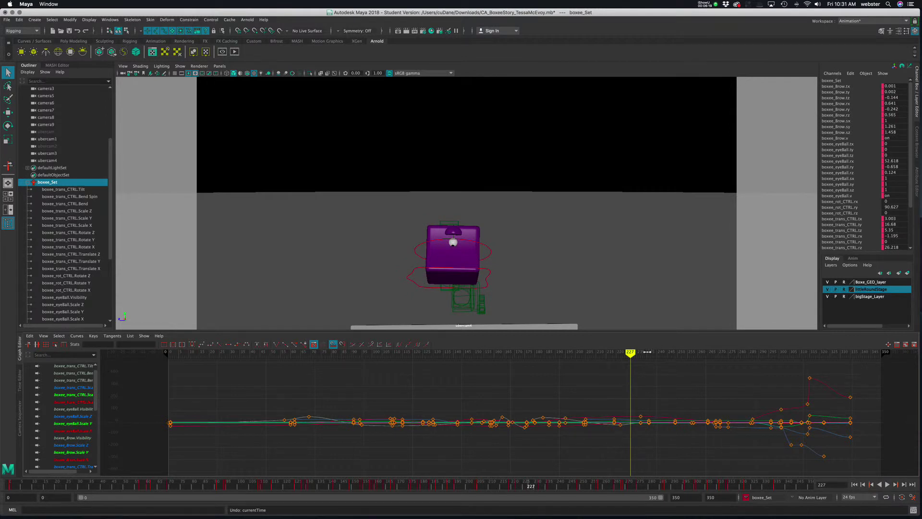
mouse_move(632, 355)
mouse_down()
mouse_move(429, 364)
mouse_move(459, 362)
mouse_up()
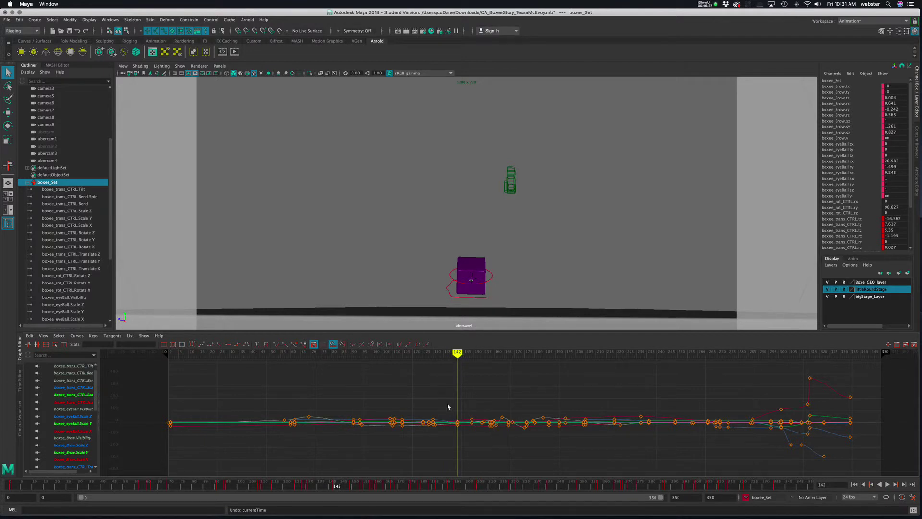
- Isolate the boxee_eyeBall Rotate X curve around frame 142 and widen the channel list to show full channel names
scroll(457, 404, up, 5)
alt+middle_drag(471, 372, 514, 399)
scroll(523, 401, up, 5)
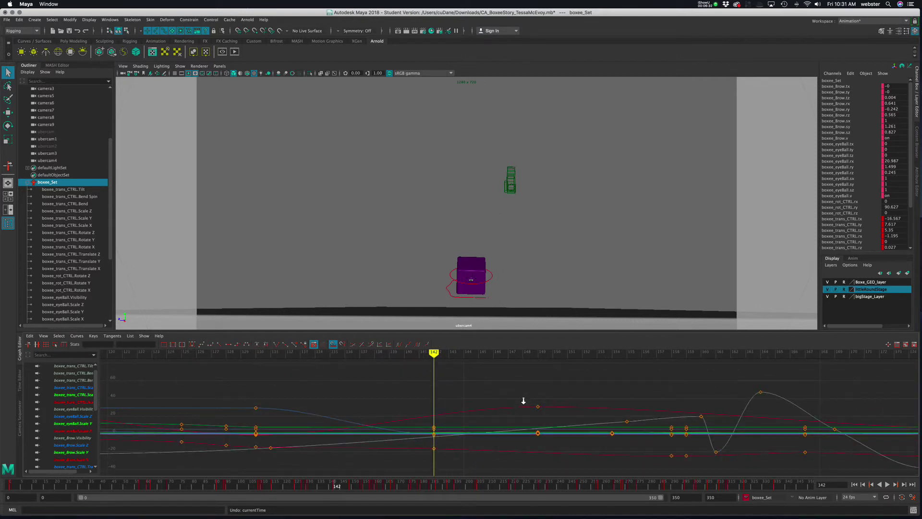
click(452, 418)
drag(98, 398, 89, 449)
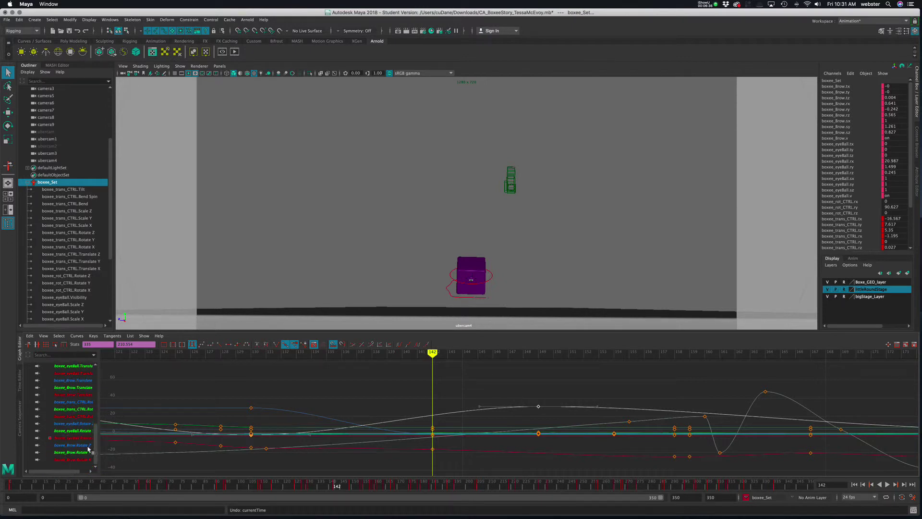
click(72, 437)
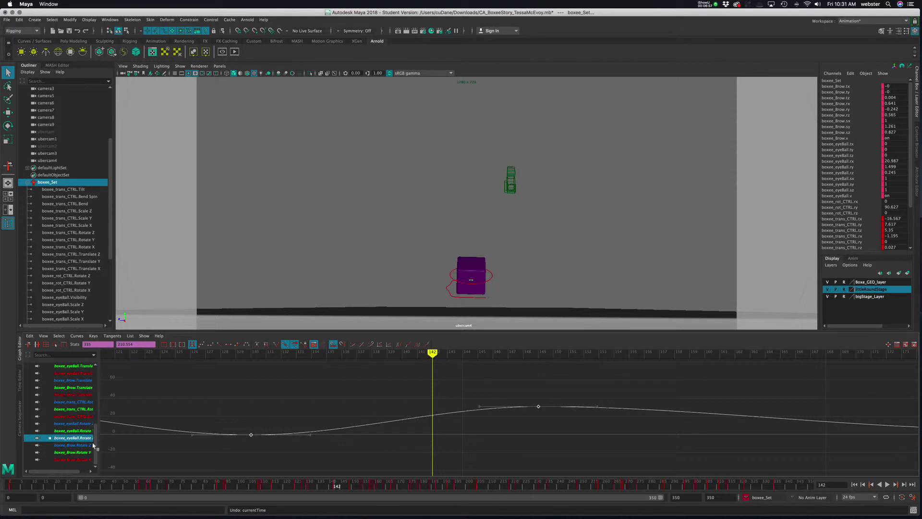
drag(100, 431, 117, 431)
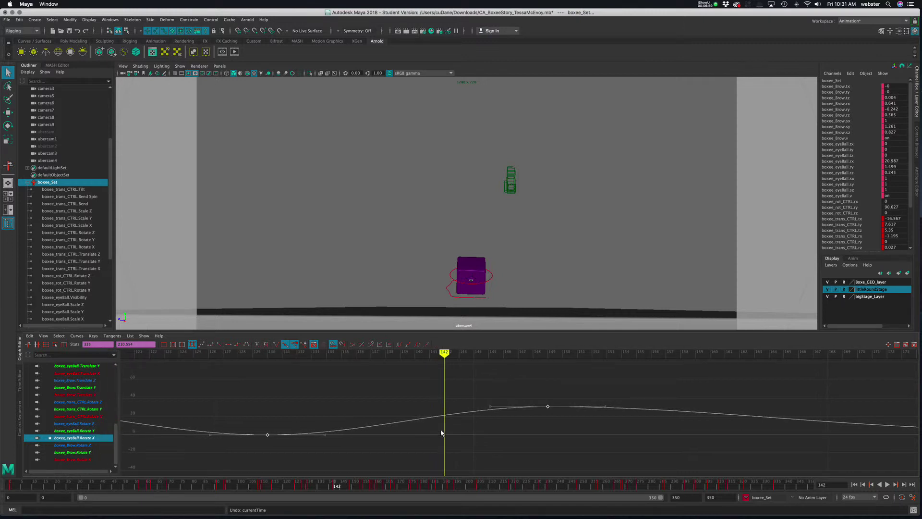
- Try deleting the eyeball's Rotate X key near frame 149, and undo the deletion
drag(539, 375, 559, 430)
key(Delete)
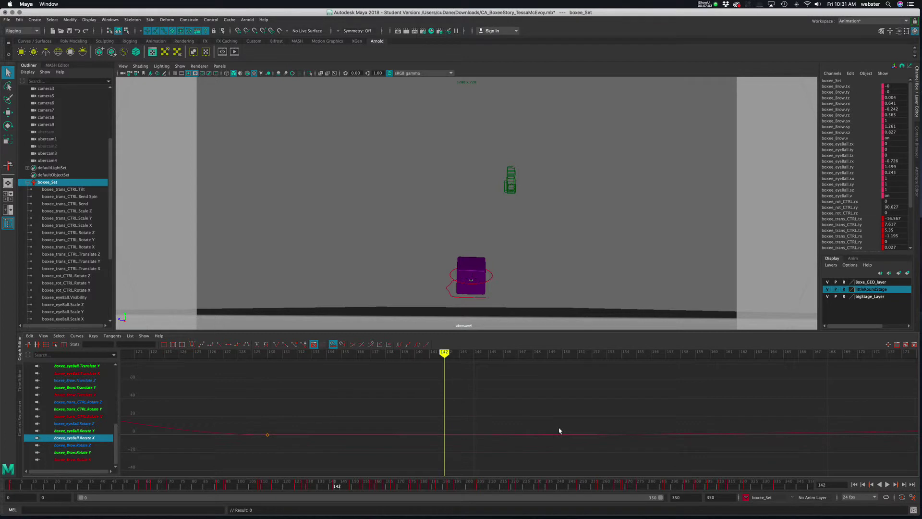
key(z)
- Try inserting a key on the eyeball's Rotate X curve at frame 142, and undo the insertion
click(450, 419)
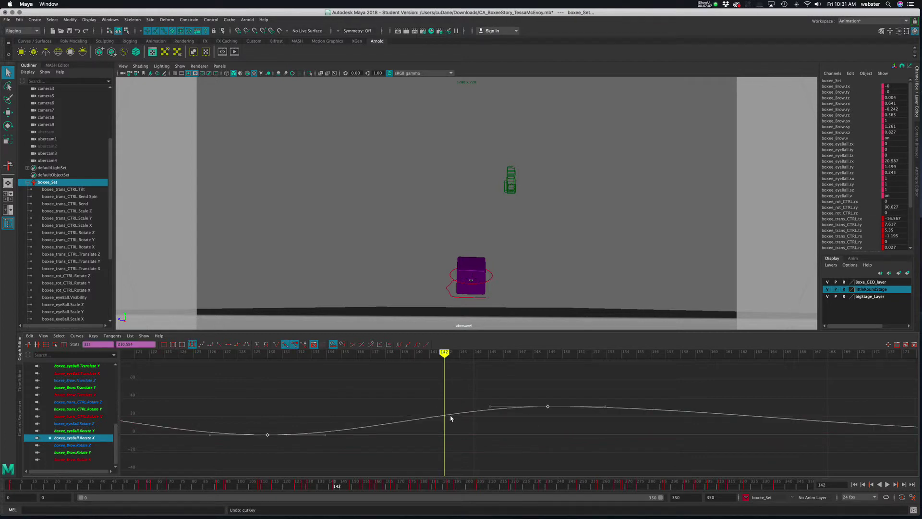
right_click(449, 417)
click(464, 418)
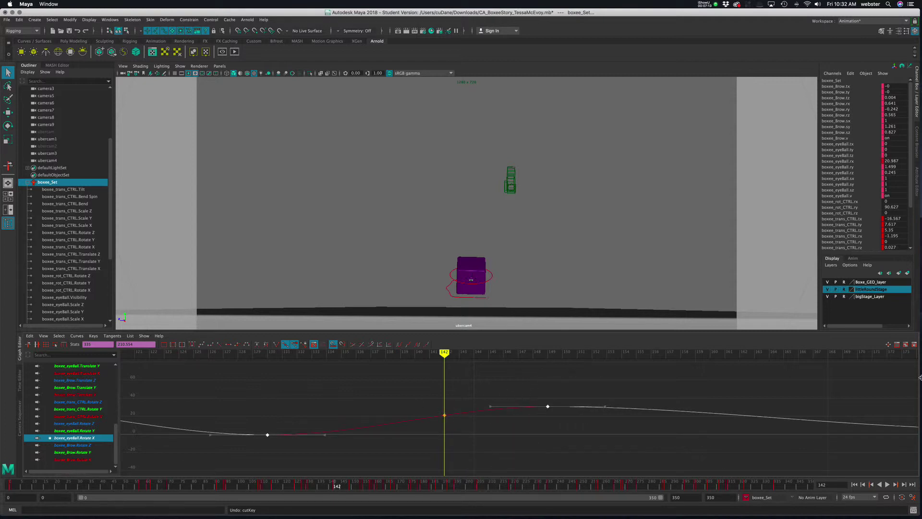
key(ctrl+z)
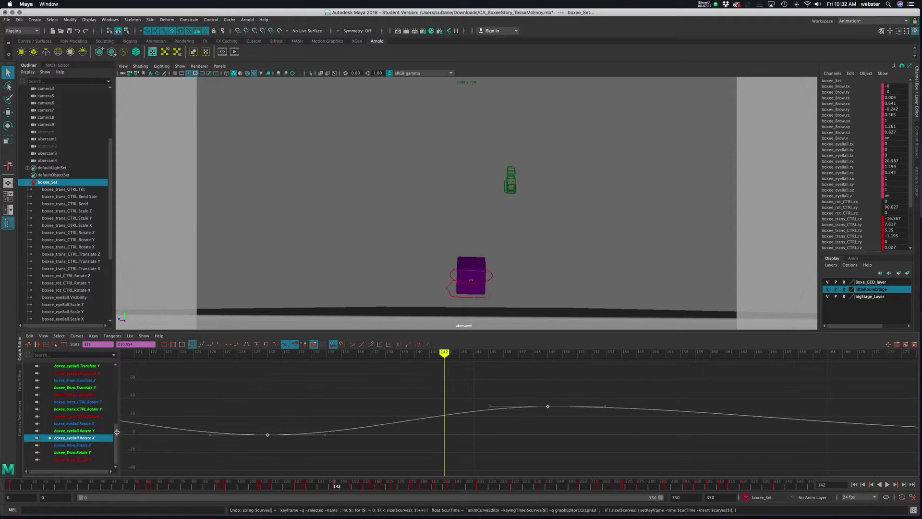
- Show all boxee_Set curves again and set a key on every channel of the set at frame 142
drag(116, 434, 125, 356)
click(65, 367)
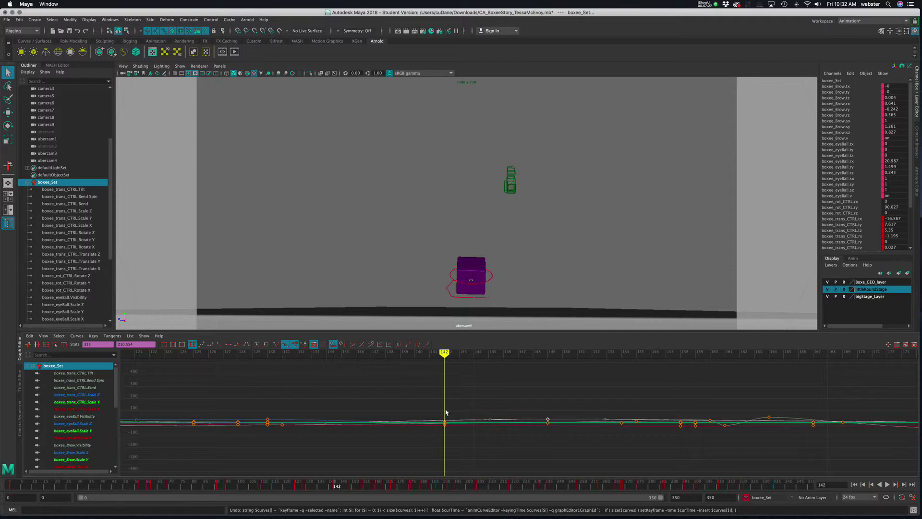
key(alt+comma)
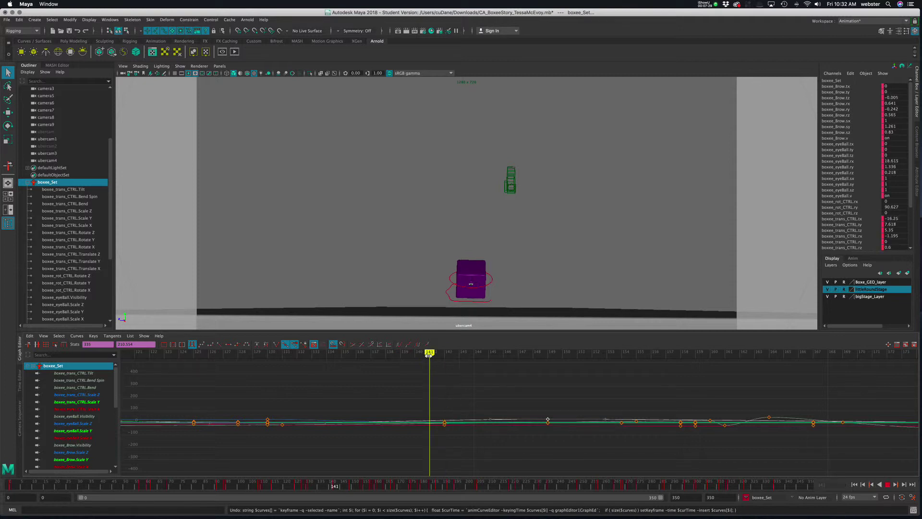
key(alt+period)
key(alt+comma)
click(445, 357)
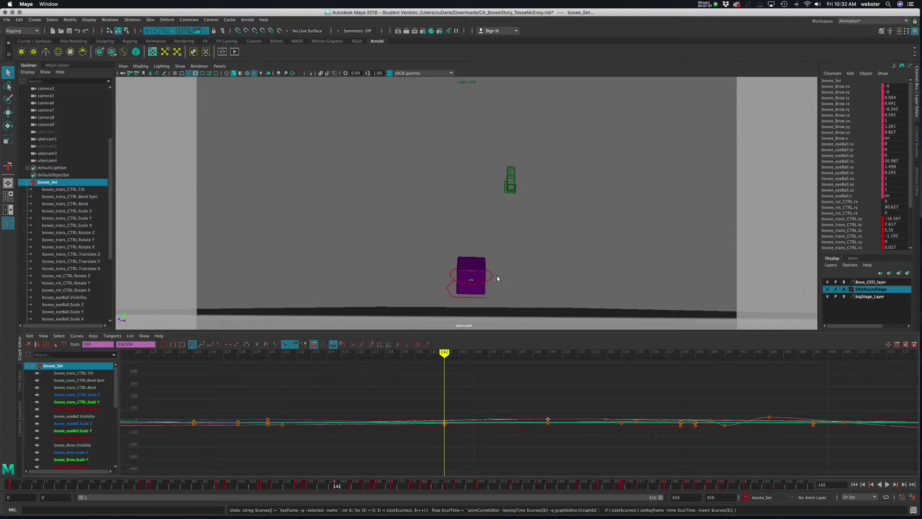
key(s)
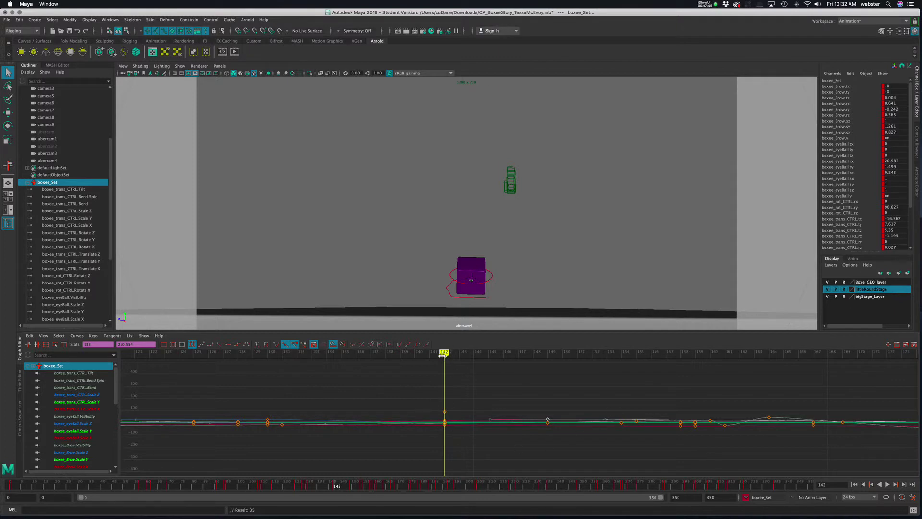
- Select all boxee_Set keys at frame 142 in the graph and move the current time to frame 147
mouse_move(443, 353)
mouse_down()
mouse_move(341, 353)
mouse_move(444, 354)
mouse_up()
drag(437, 407, 449, 441)
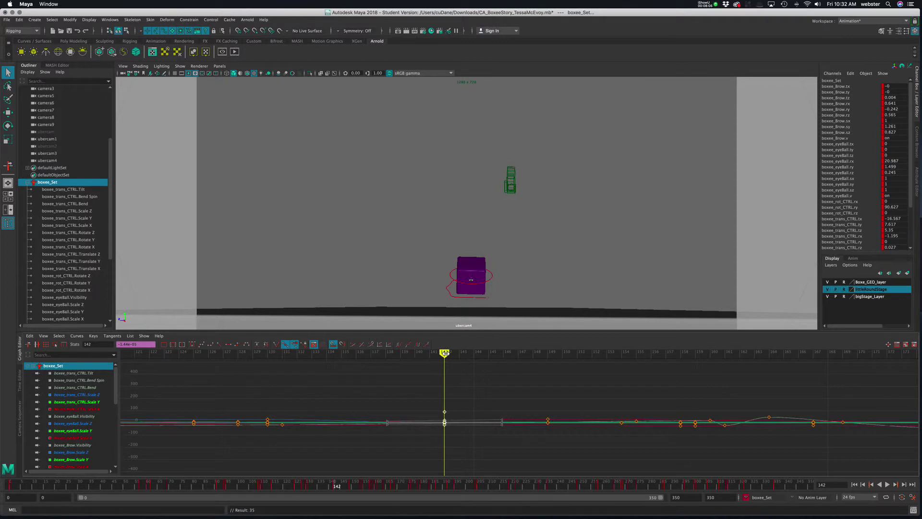
drag(444, 353, 518, 352)
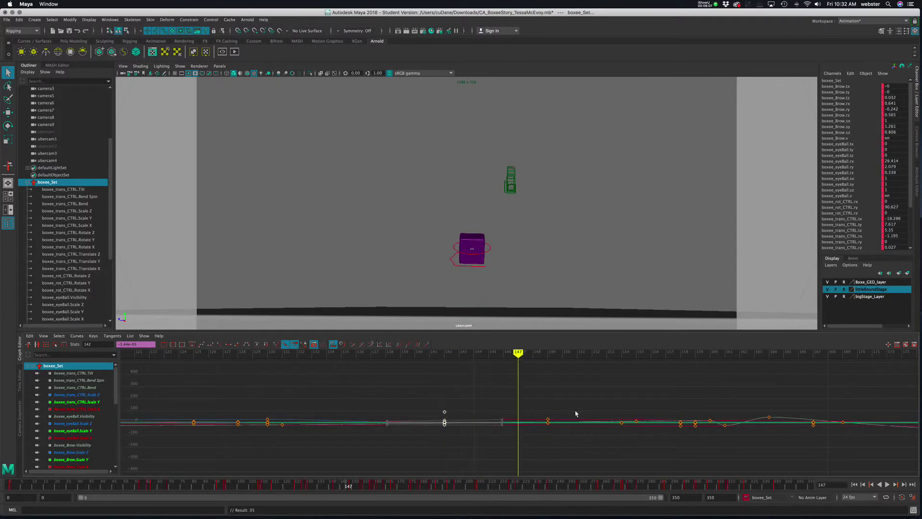
- Set a key on every boxee_Set channel at frame 192
alt+middle_drag(665, 404, 488, 395)
alt+middle_drag(550, 391, 455, 389)
mouse_move(235, 354)
mouse_down()
mouse_move(478, 368)
mouse_move(887, 373)
mouse_move(802, 369)
mouse_move(871, 368)
mouse_up()
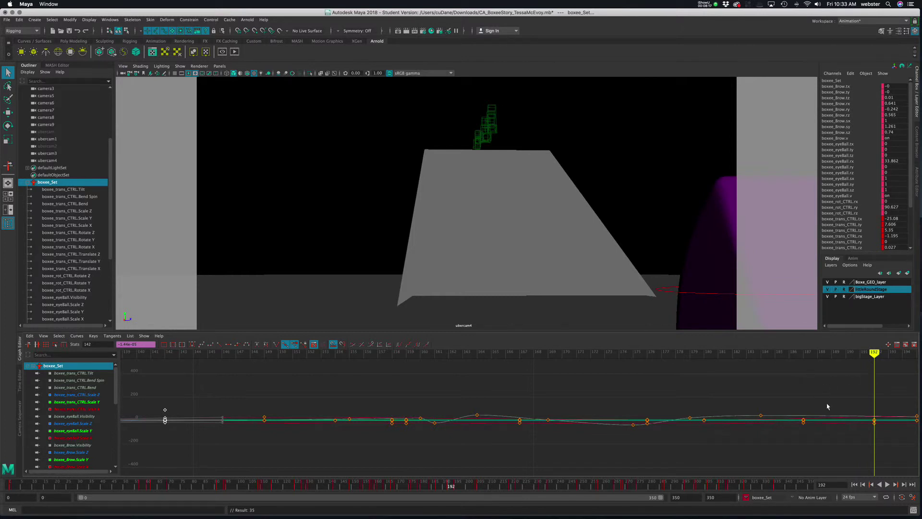
scroll(797, 435, up, 3)
alt+middle_drag(806, 430, 144, 420)
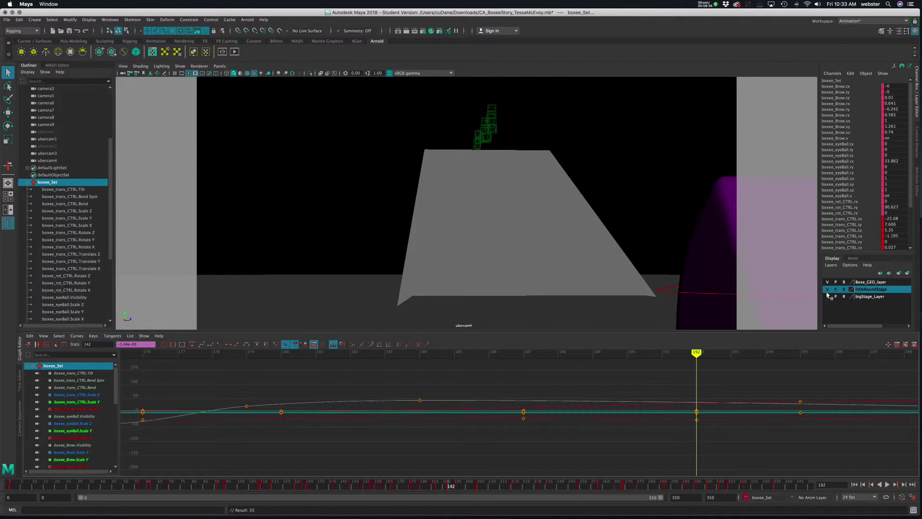
key(s)
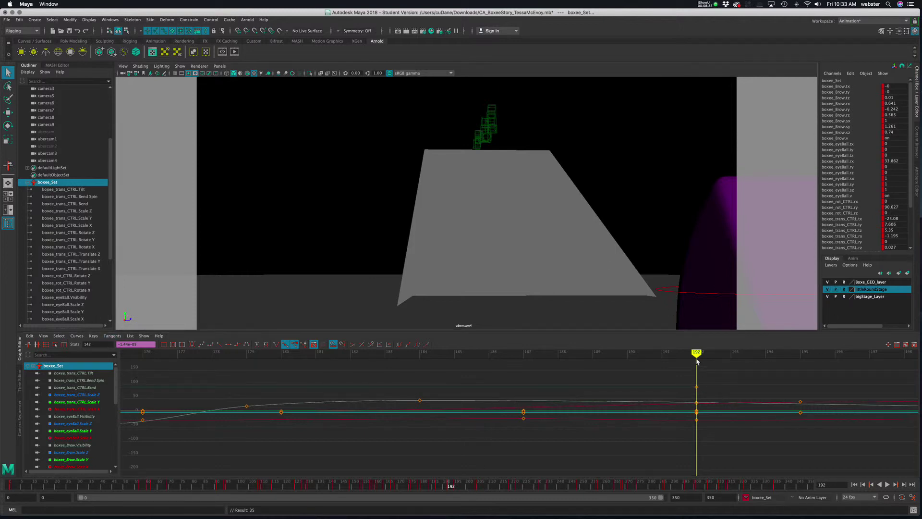
- Delete all boxee_Set keys lying between frames 142 and 192 in the graph
alt+right_drag(661, 435, 615, 410)
alt+middle_drag(615, 410, 633, 420)
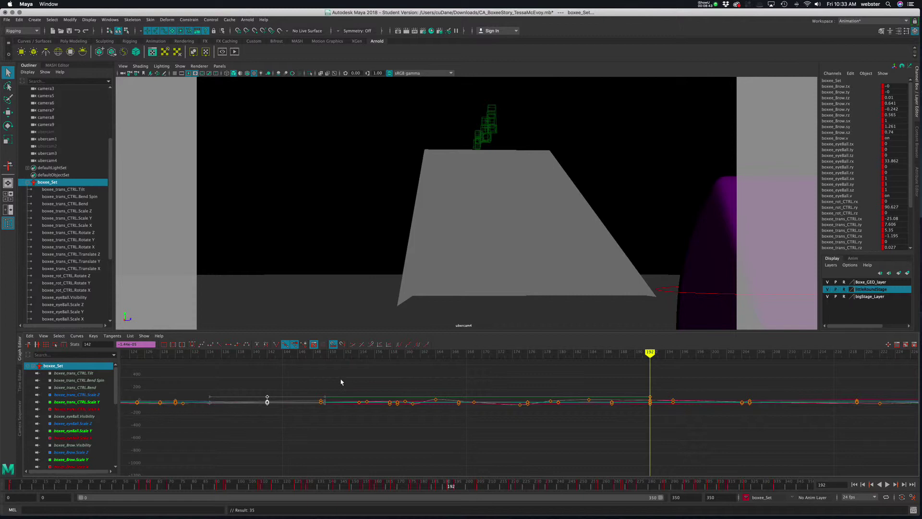
drag(355, 388, 624, 430)
drag(291, 379, 624, 437)
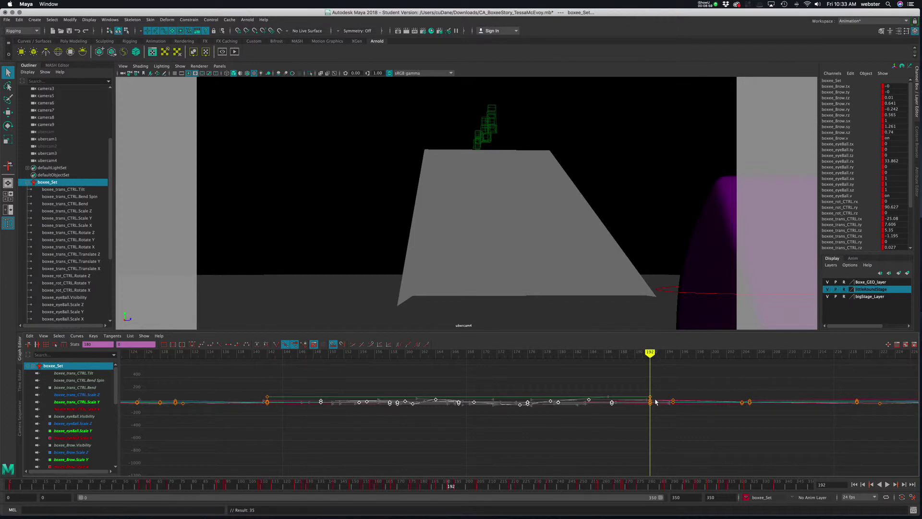
drag(300, 387, 621, 438)
key(Delete)
- Play the animation and scrub through the stretch after frame 142 to check Boxee's motion
mouse_move(649, 353)
mouse_down()
mouse_move(261, 382)
mouse_move(617, 398)
mouse_move(31, 400)
mouse_move(859, 454)
mouse_move(813, 443)
mouse_move(842, 469)
mouse_up()
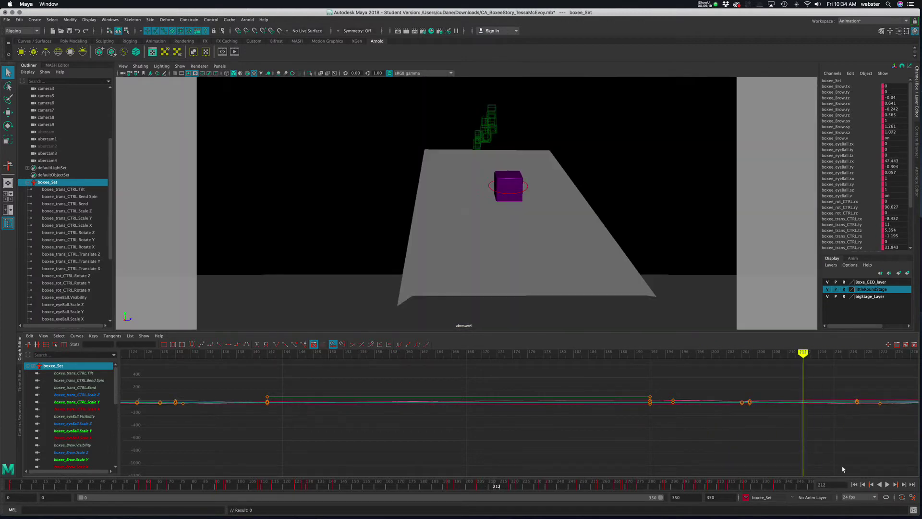
click(887, 485)
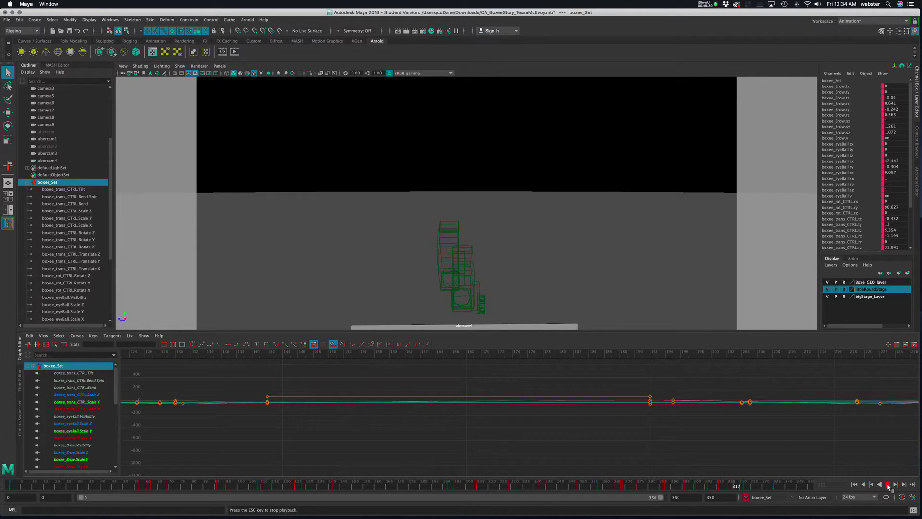
click(888, 485)
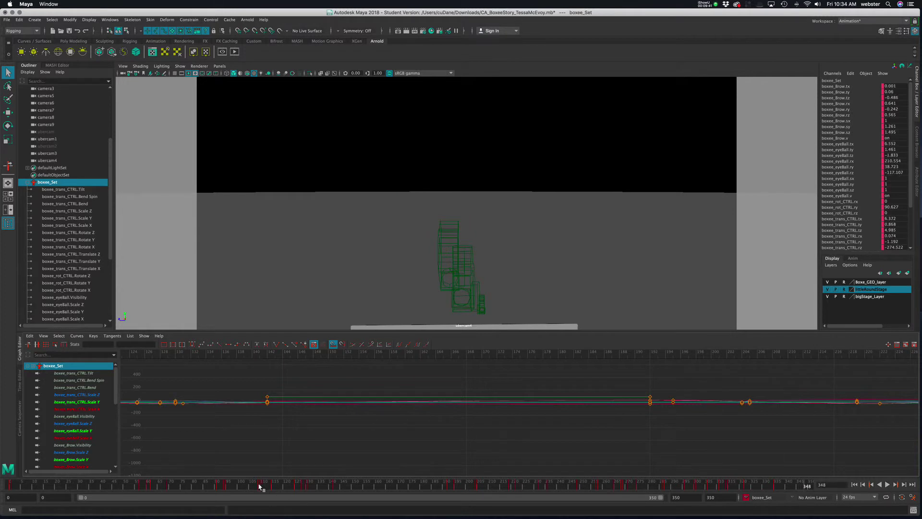
drag(259, 487, 387, 488)
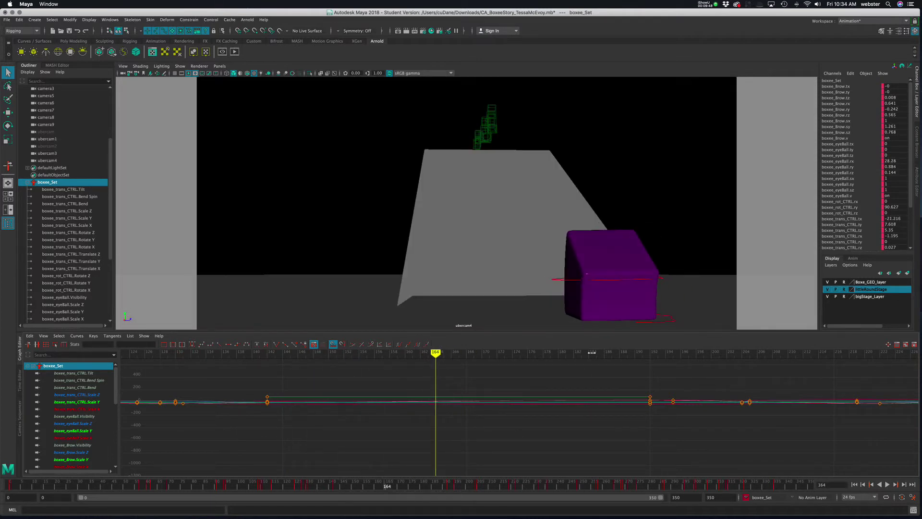
- Set boxee_trans_CTRL's Bend to -15 at frame 159 and key only that channel
click(671, 317)
mouse_move(436, 353)
mouse_down()
mouse_move(647, 363)
mouse_move(275, 373)
mouse_move(398, 373)
mouse_up()
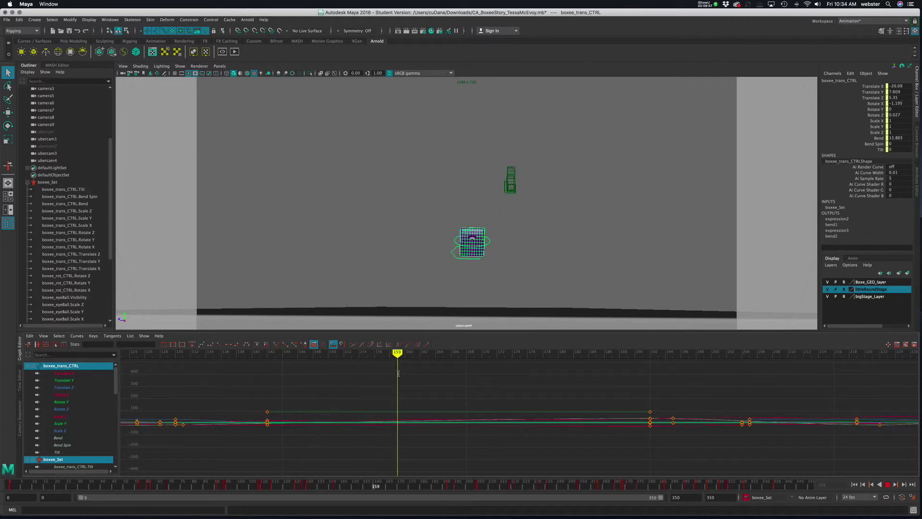
click(881, 138)
middle_drag(641, 167, 663, 166)
double_click(904, 138)
double_click(903, 137)
text(-15)
key(Return)
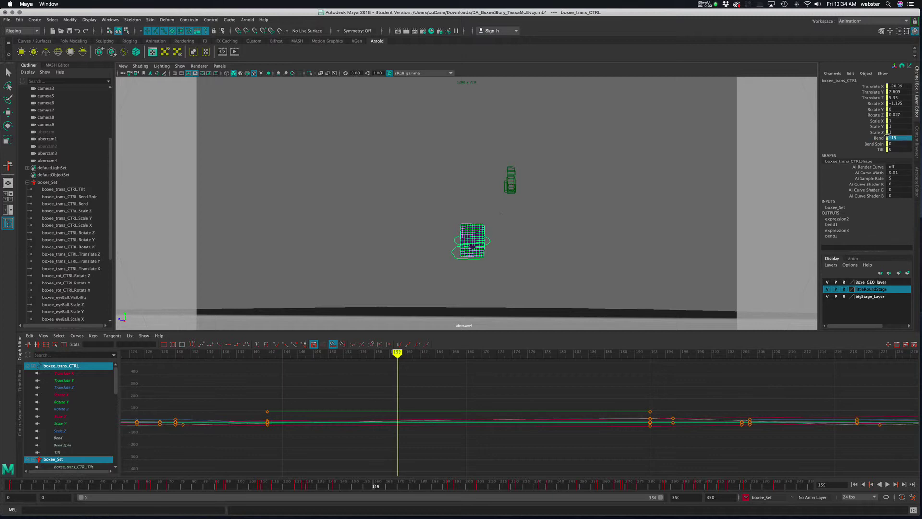
right_click(879, 139)
click(859, 153)
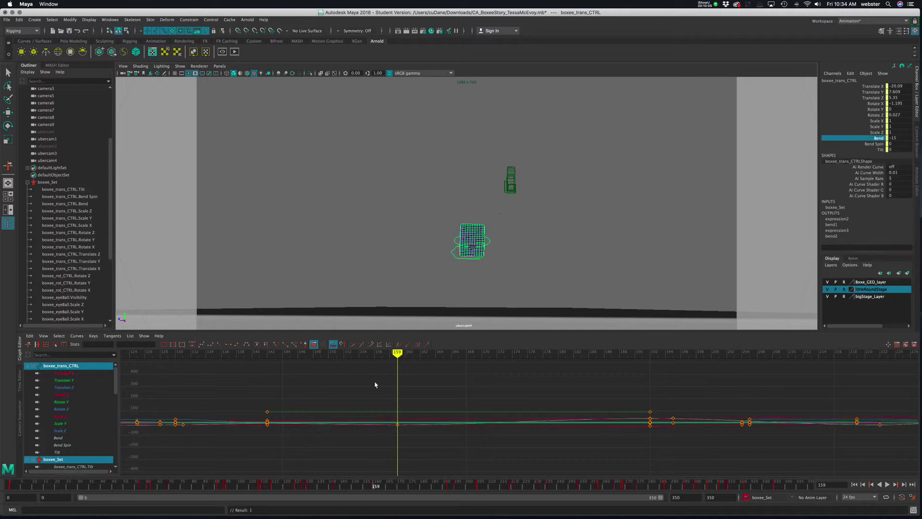
- Set boxee_trans_CTRL's Bend to -10 at frame 175 and key only that channel
drag(337, 374, 628, 393)
drag(656, 396, 523, 394)
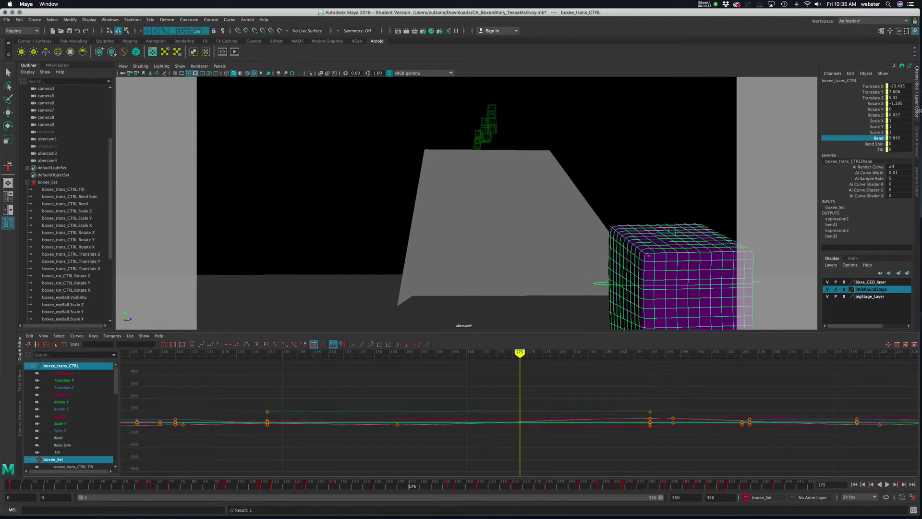
click(904, 138)
text(-1)
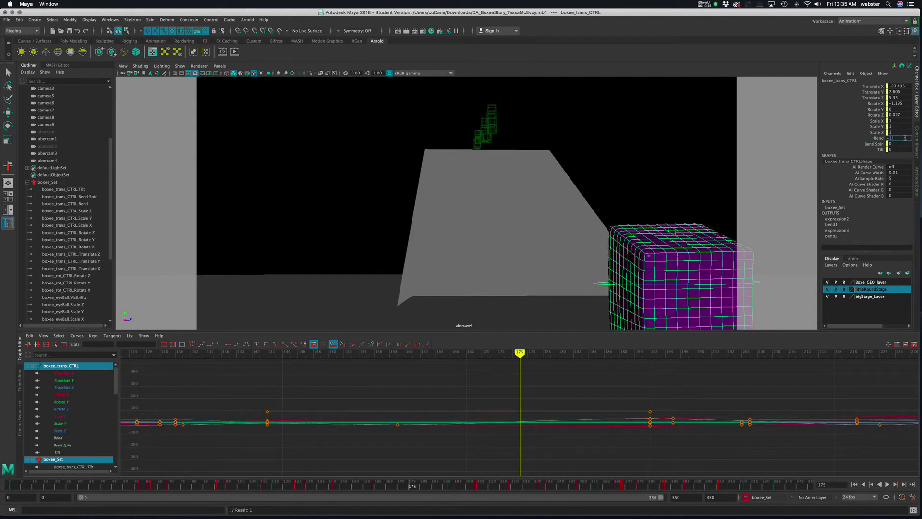
text(0)
key(Return)
click(874, 139)
right_click(875, 139)
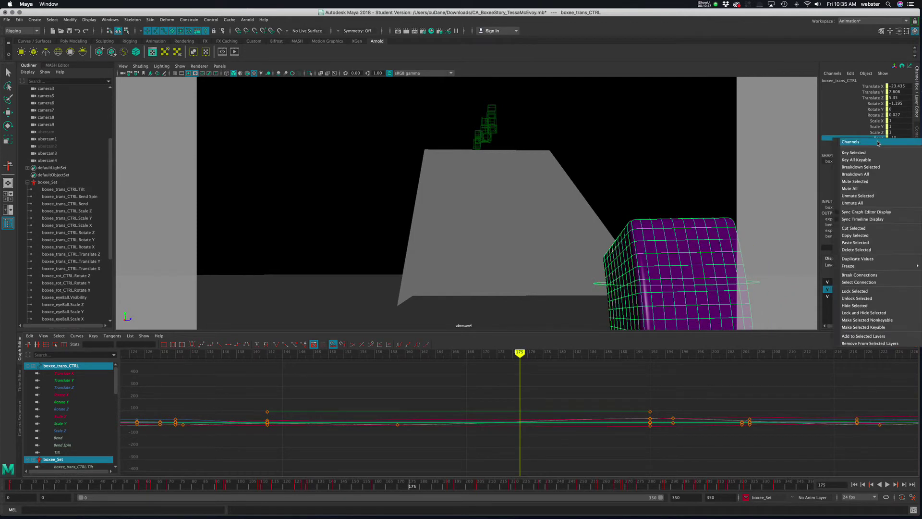
click(878, 153)
- Play the animation from about frame 142 to check the new Bend keys
click(261, 353)
key(alt+v)
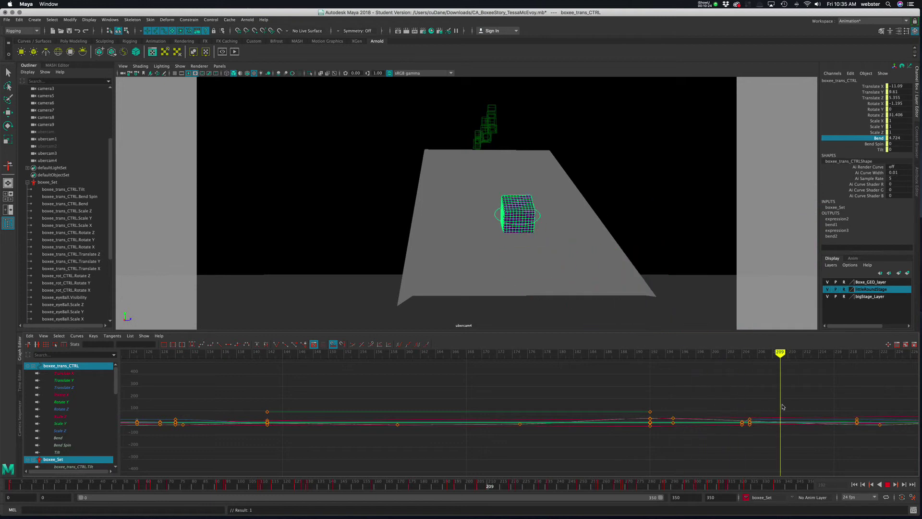
click(648, 404)
- Try keying boxee_trans_CTRL's Bend at -10 on frame 191, and undo that key
mouse_move(648, 404)
mouse_down()
mouse_move(702, 406)
mouse_move(642, 406)
mouse_up()
click(904, 137)
key(BackSpace)
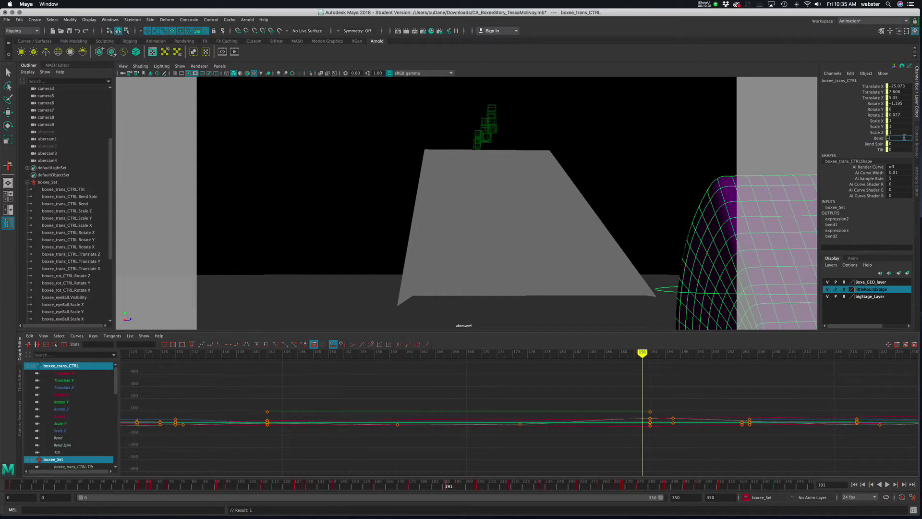
text(-10)
key(Return)
click(881, 138)
right_click(881, 142)
click(859, 142)
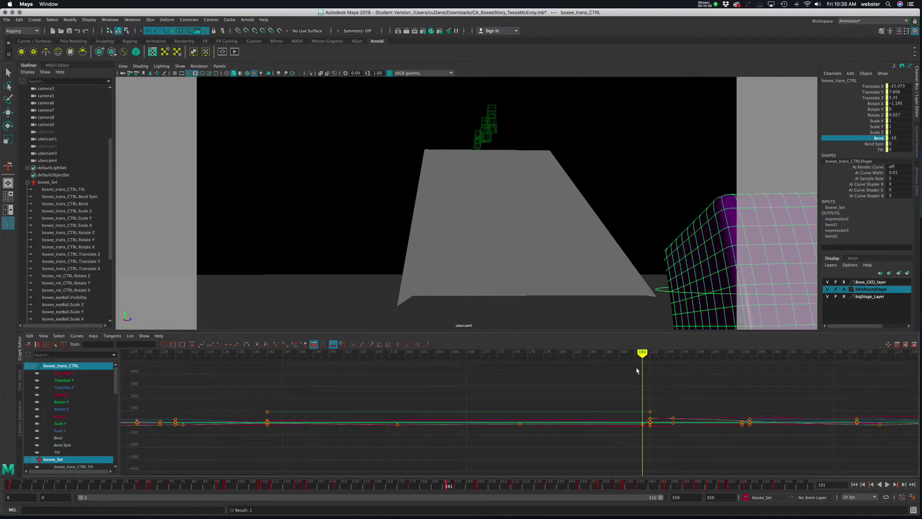
mouse_move(642, 354)
mouse_down()
mouse_move(664, 354)
mouse_move(647, 356)
mouse_up()
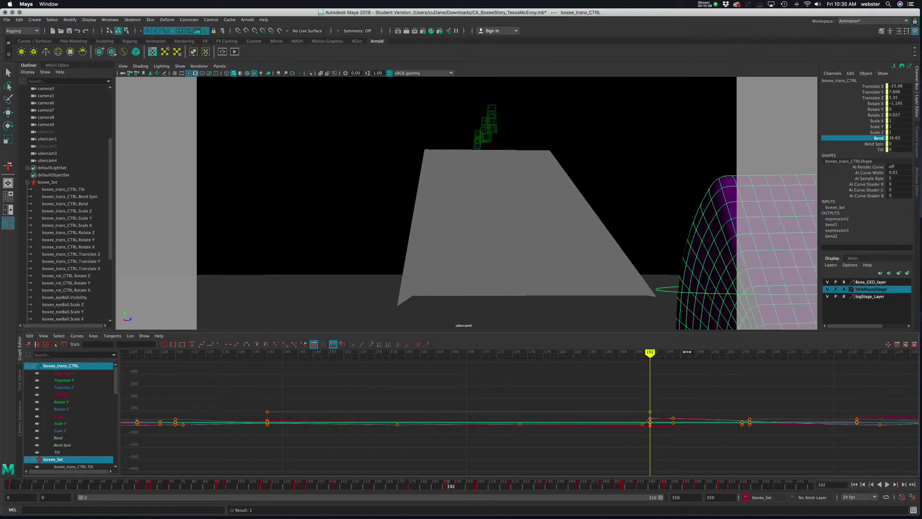
key(ctrl+z)
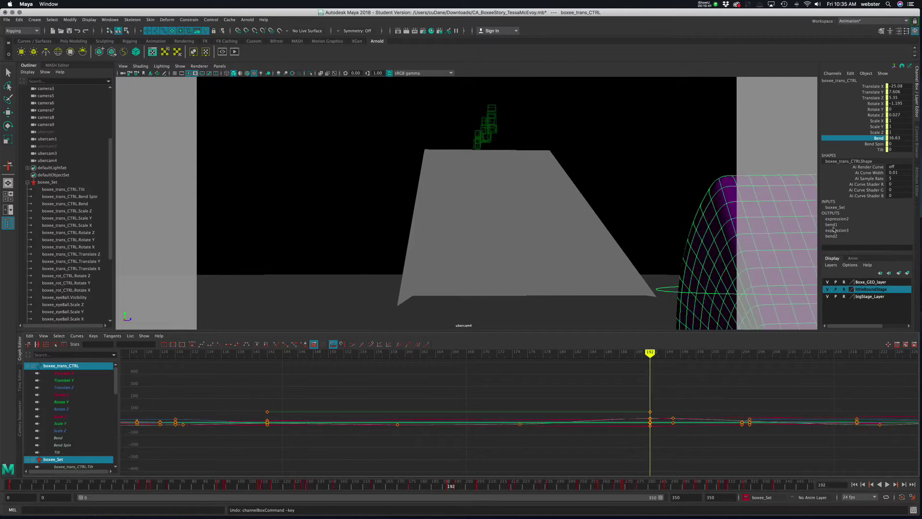
- Set boxee_trans_CTRL's Bend to -10 at frame 192 and key the channel
click(907, 137)
text(-1)
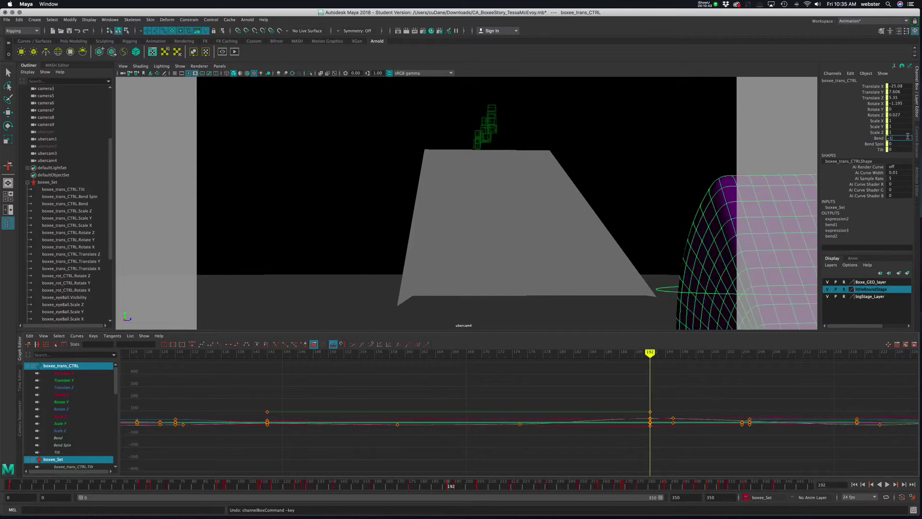
text(0)
key(Return)
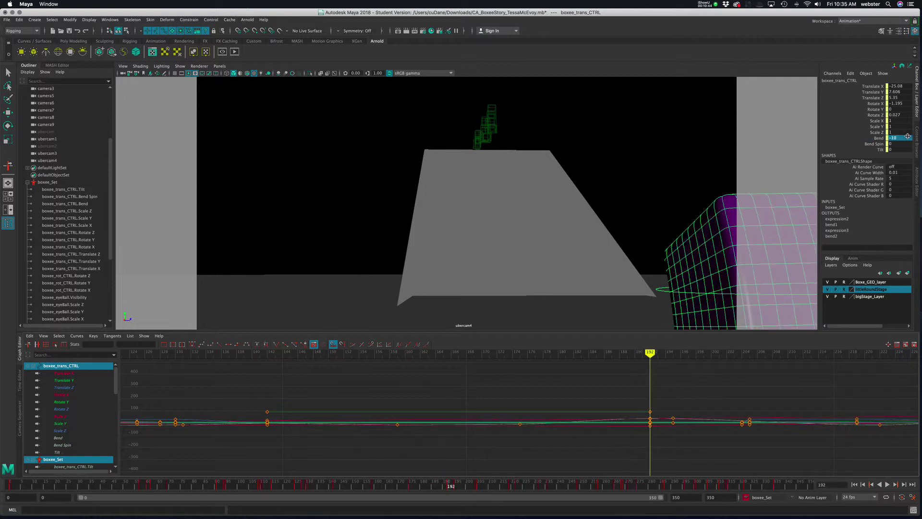
right_click(879, 139)
click(860, 149)
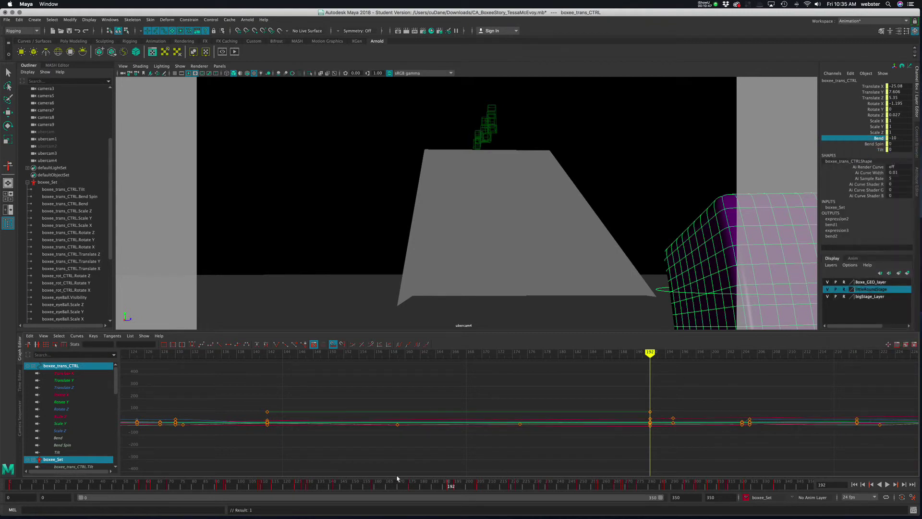
- Set boxee_trans_CTRL's Bend to 30 at frame 199 and key the channel
drag(379, 489, 465, 497)
click(904, 138)
text(30)
key(Return)
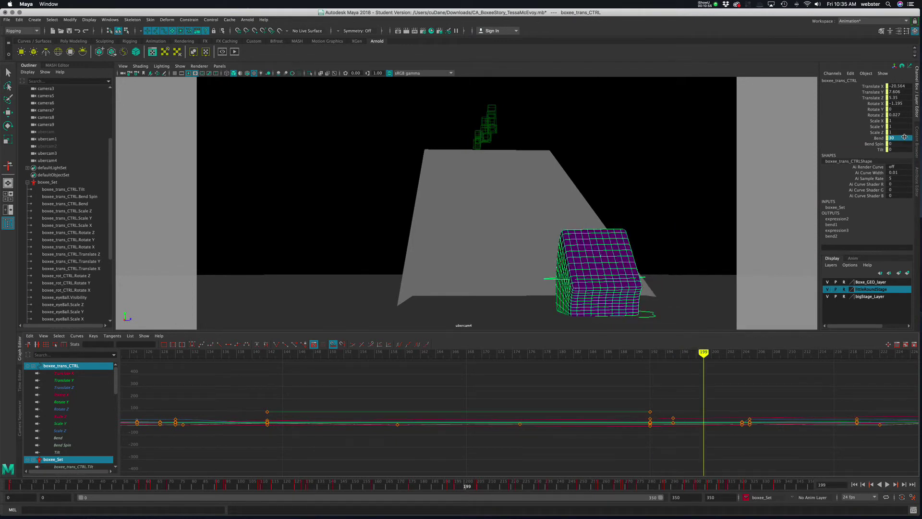
click(878, 138)
right_click(879, 139)
click(878, 154)
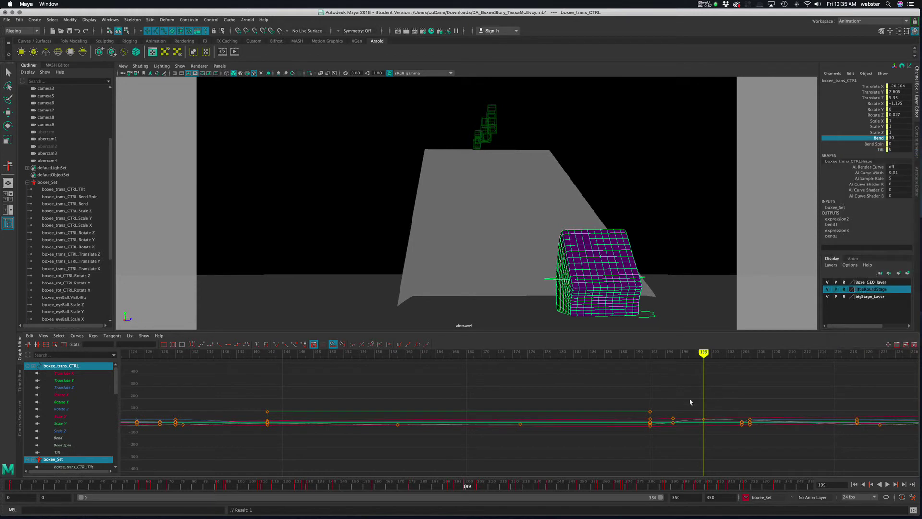
- Clear the selection and review Boxee's motion between frames 142 and 192 by scrubbing and playing it
drag(487, 489, 363, 496)
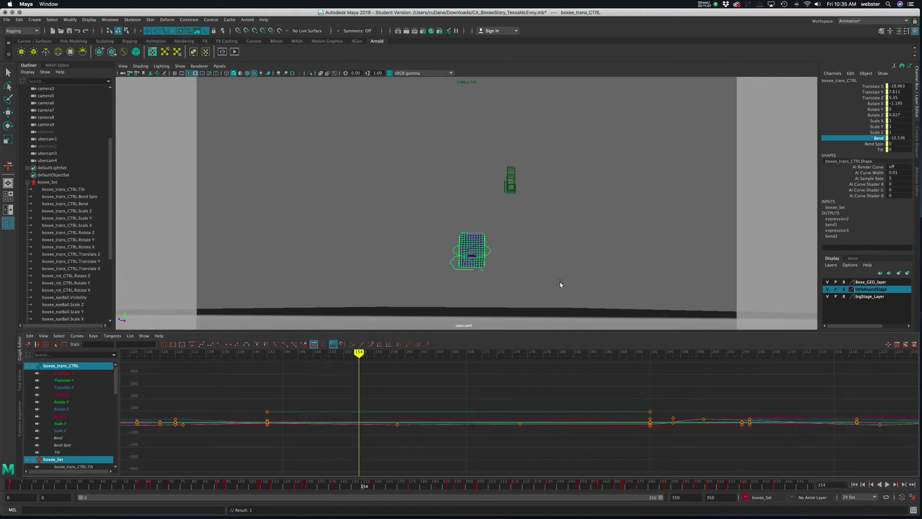
click(516, 271)
drag(446, 486, 359, 482)
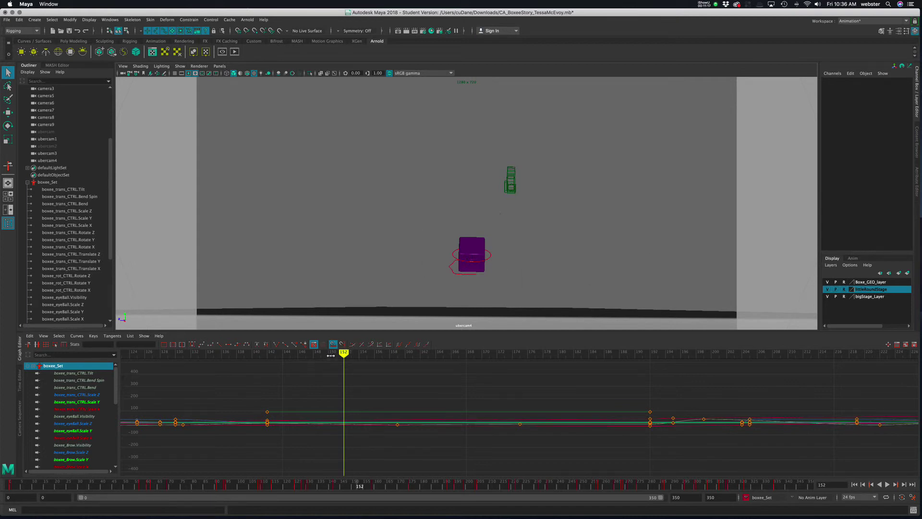
drag(344, 353, 651, 353)
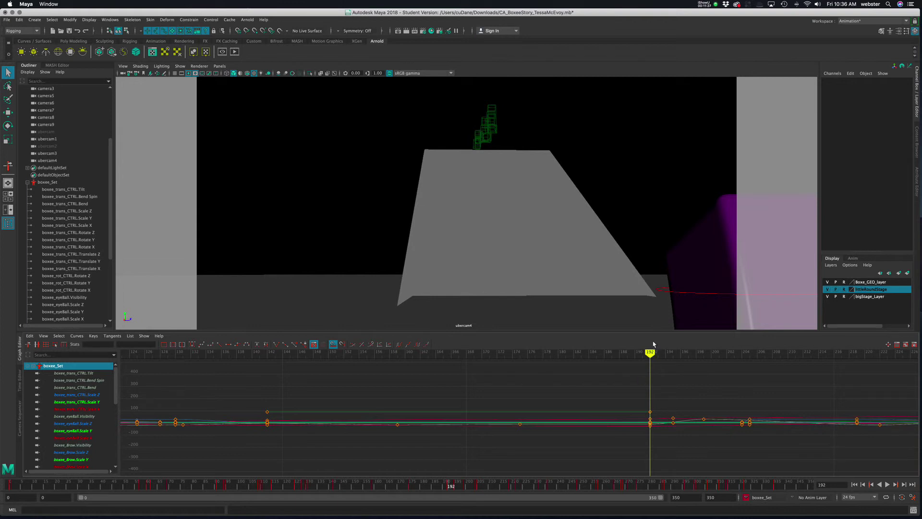
drag(649, 353, 266, 391)
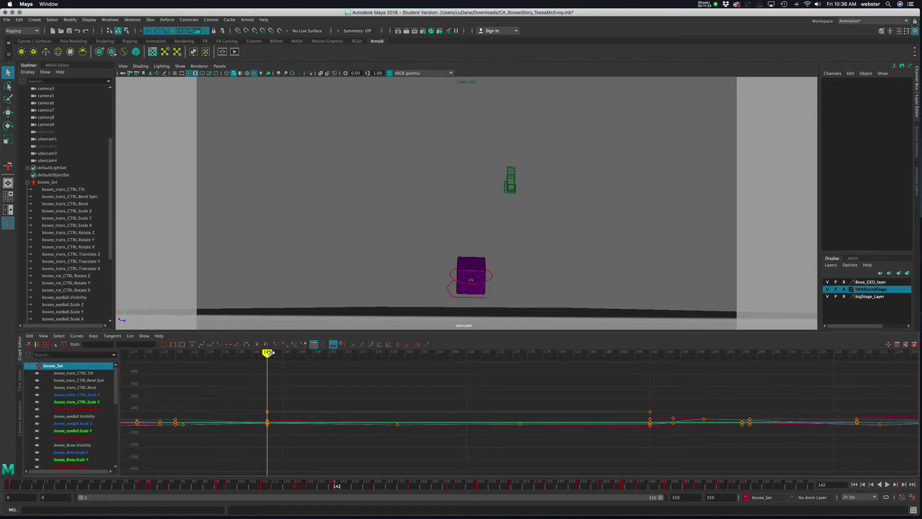
key(alt+v)
drag(384, 376, 650, 373)
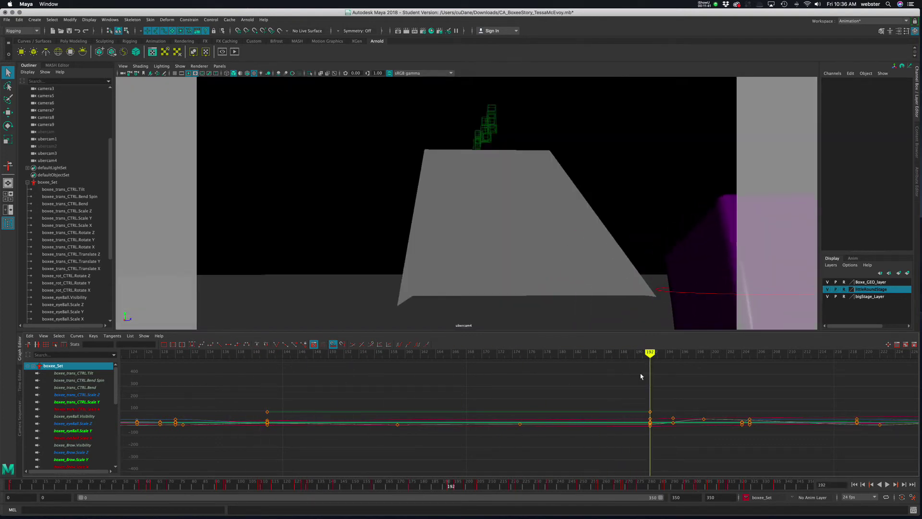
key(alt+v)
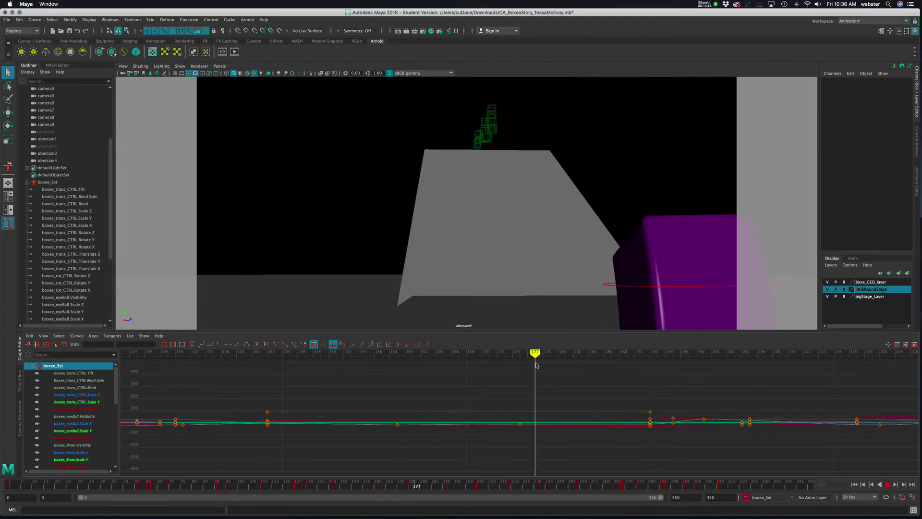
drag(536, 365, 649, 352)
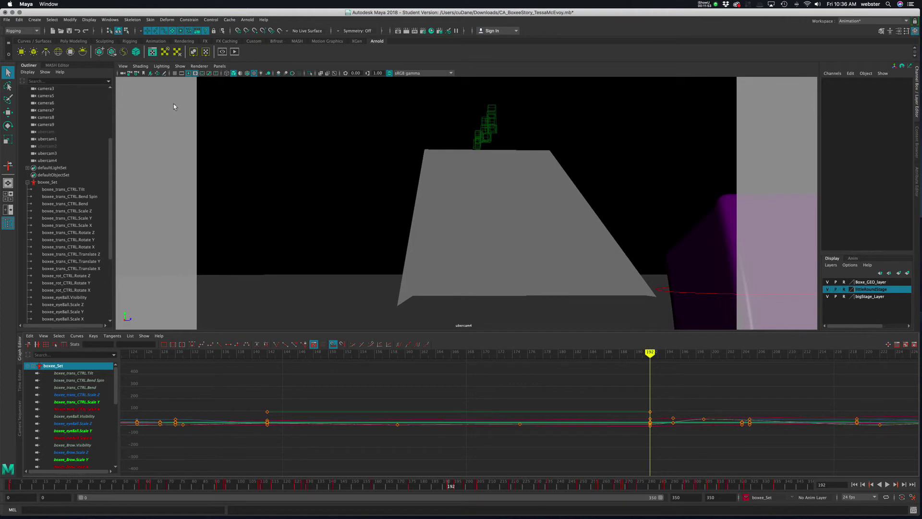
- Go to frame 222, select the ubercam4 camera and set the active character set to None
drag(651, 355, 879, 367)
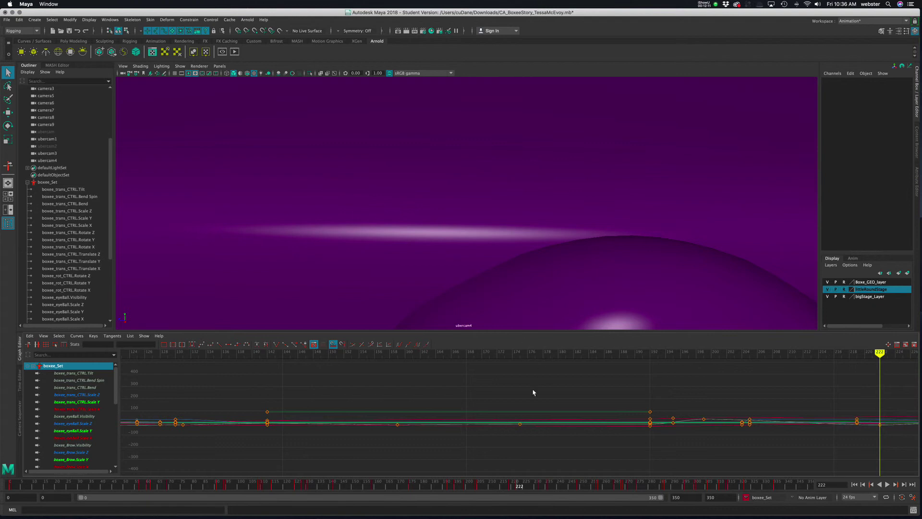
click(122, 73)
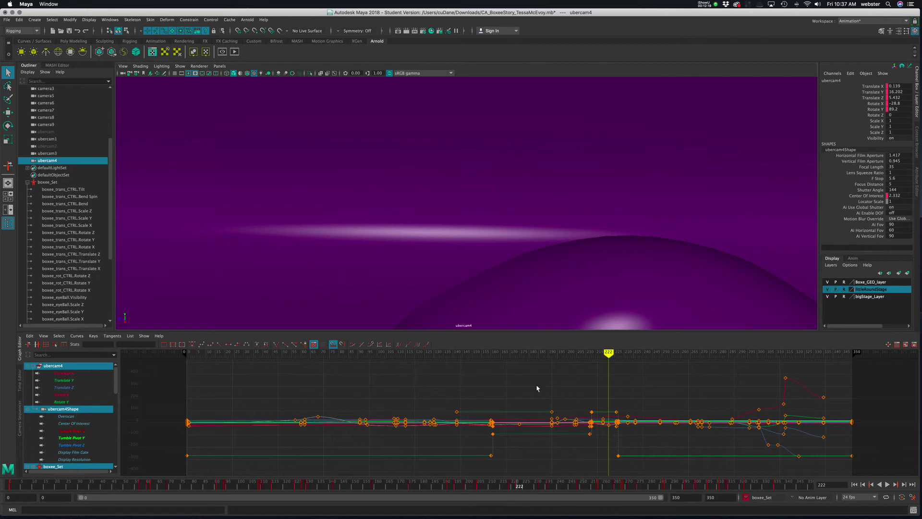
click(745, 500)
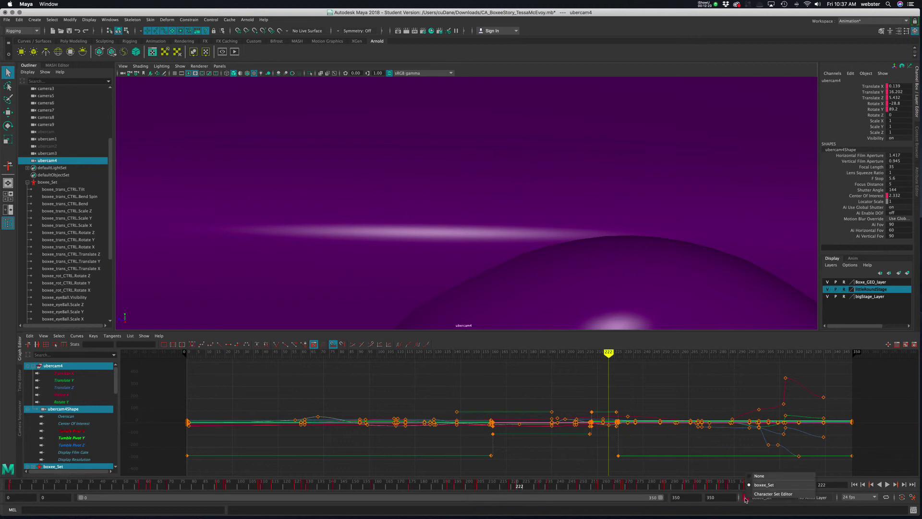
click(766, 479)
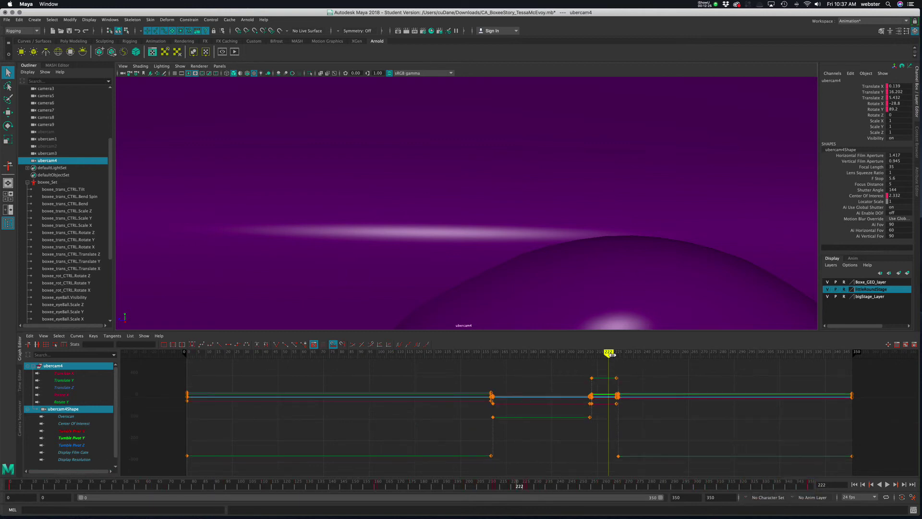
- Move ubercam4's camera-cut keys near frame 226 earlier in time to frames 222 and 223
mouse_move(609, 353)
mouse_down()
mouse_move(622, 353)
mouse_move(608, 353)
mouse_up()
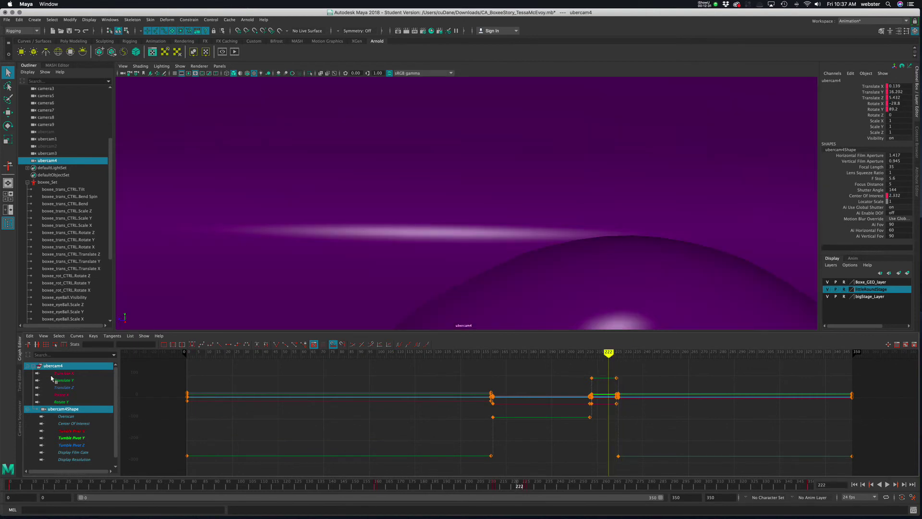
drag(603, 367, 644, 473)
shift+middle_drag(666, 427, 657, 433)
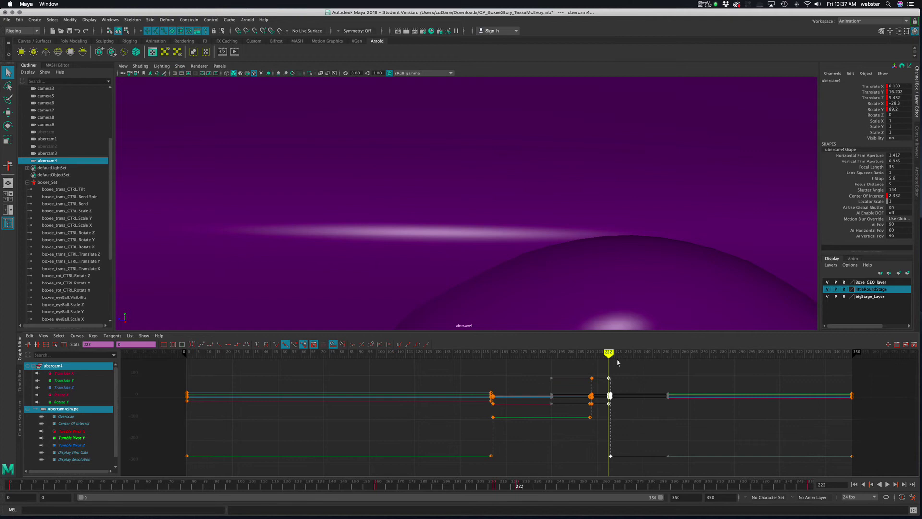
mouse_move(608, 352)
mouse_down()
mouse_move(613, 358)
mouse_move(598, 356)
mouse_move(632, 358)
mouse_move(586, 358)
mouse_move(617, 360)
mouse_move(591, 360)
mouse_move(618, 356)
mouse_move(608, 356)
mouse_up()
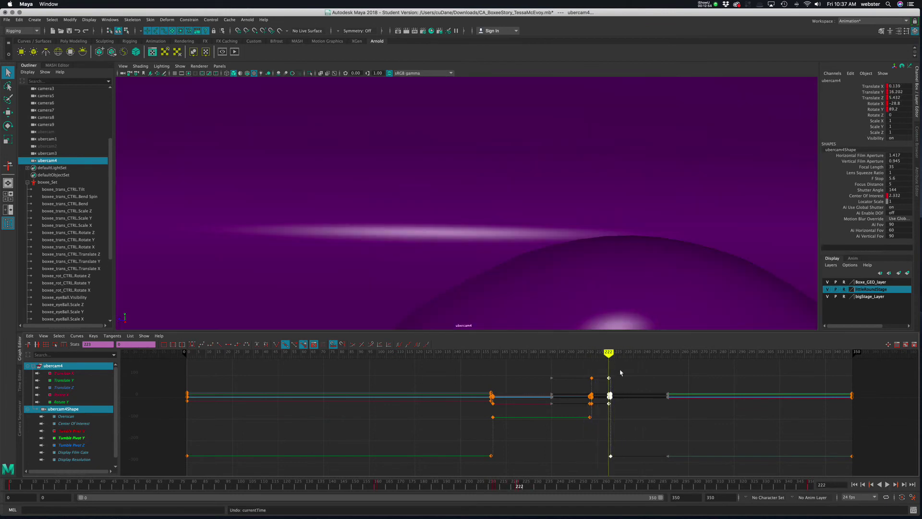
key(ctrl+z)
shift+middle_drag(655, 436, 647, 439)
- Scrub through the timeline up to frame 252 to check ubercam4's camera cuts
drag(605, 351, 492, 364)
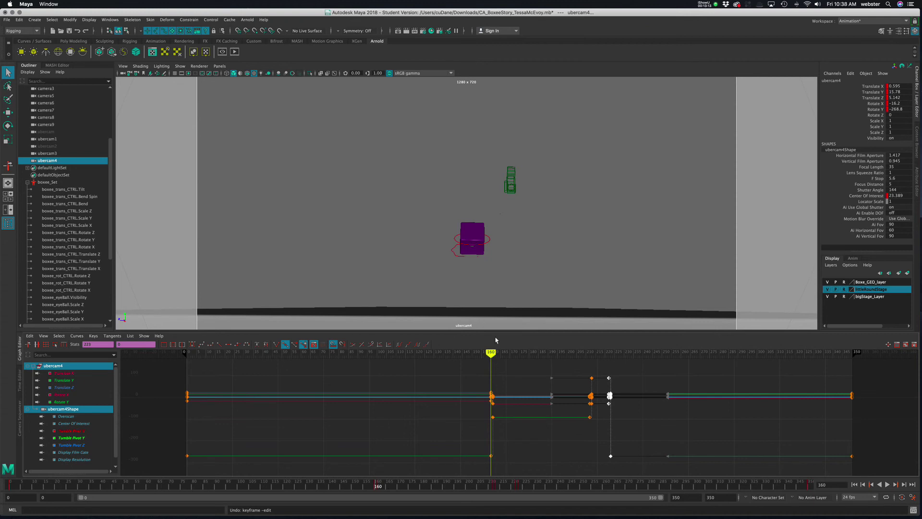
drag(492, 354, 609, 353)
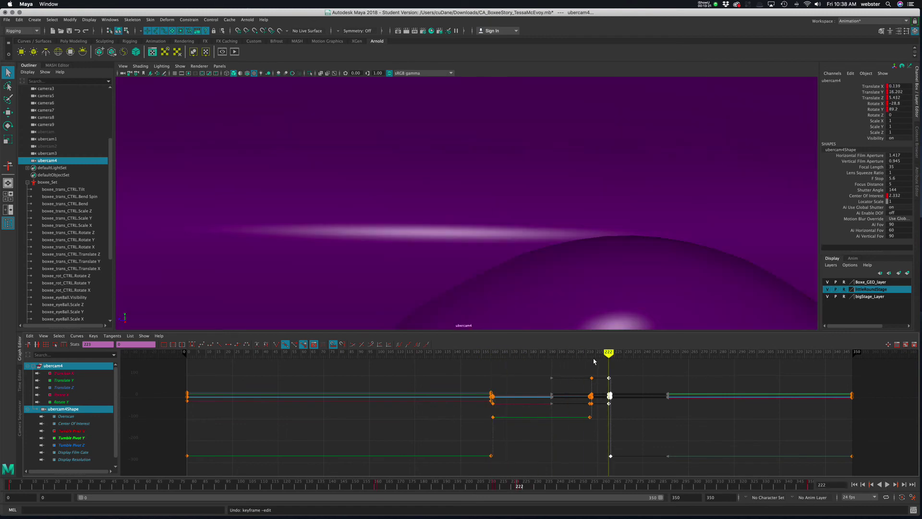
drag(609, 354, 609, 356)
mouse_move(609, 355)
mouse_down()
mouse_move(737, 354)
mouse_move(885, 373)
mouse_move(373, 389)
mouse_up()
drag(188, 389, 665, 391)
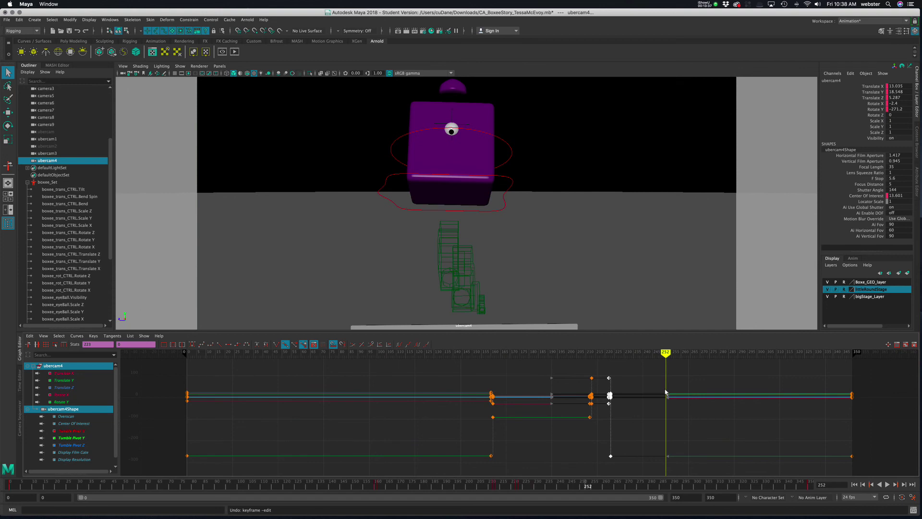
- Deselect the camera and play the animation from frame 0, stopping at frame 279
click(672, 225)
click(854, 484)
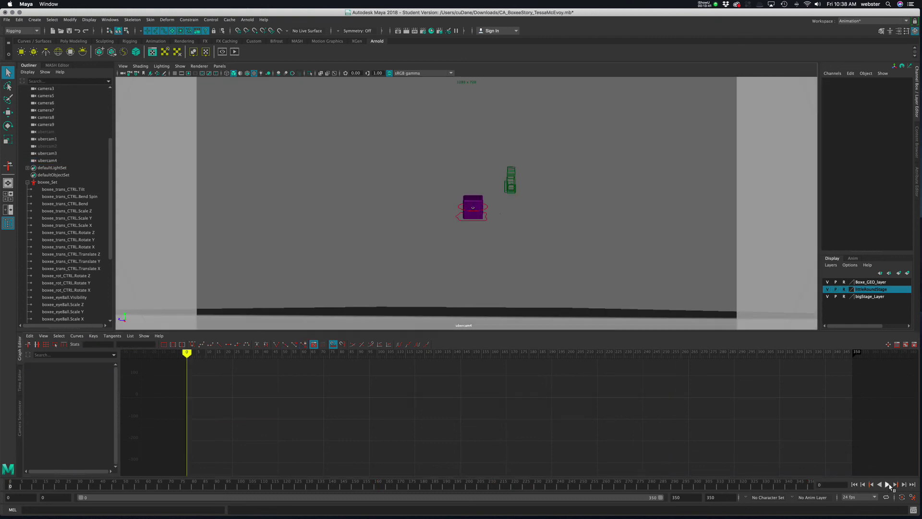
click(887, 484)
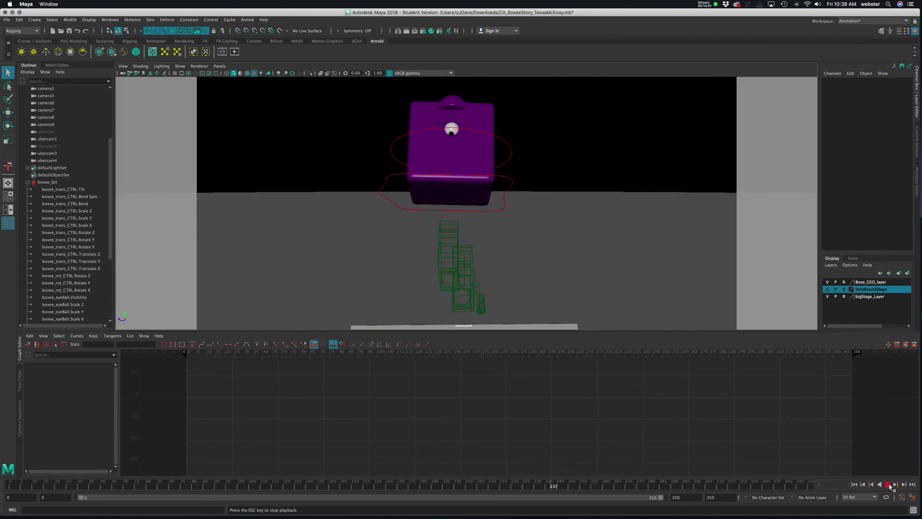
click(887, 485)
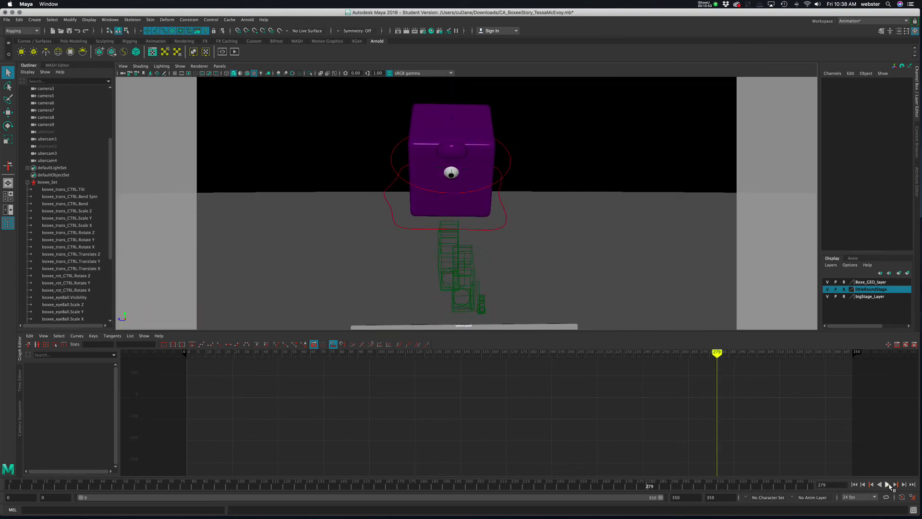
click(702, 5)
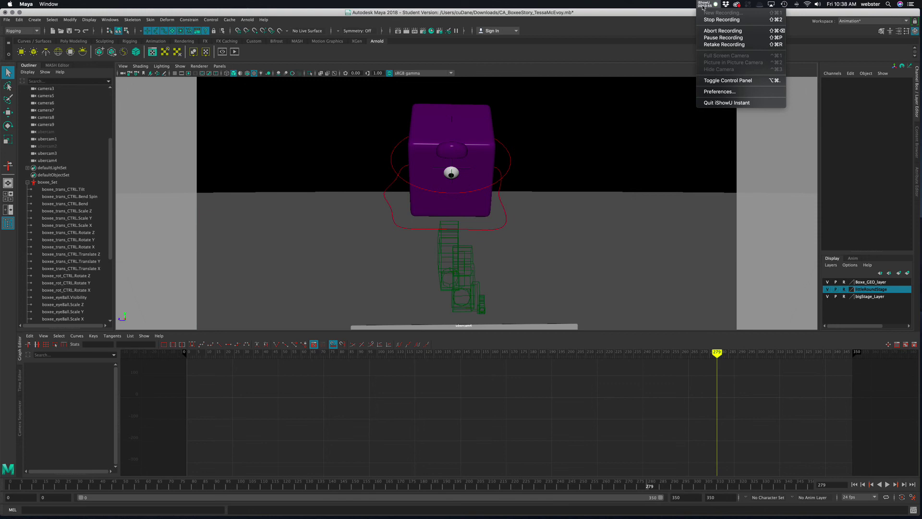